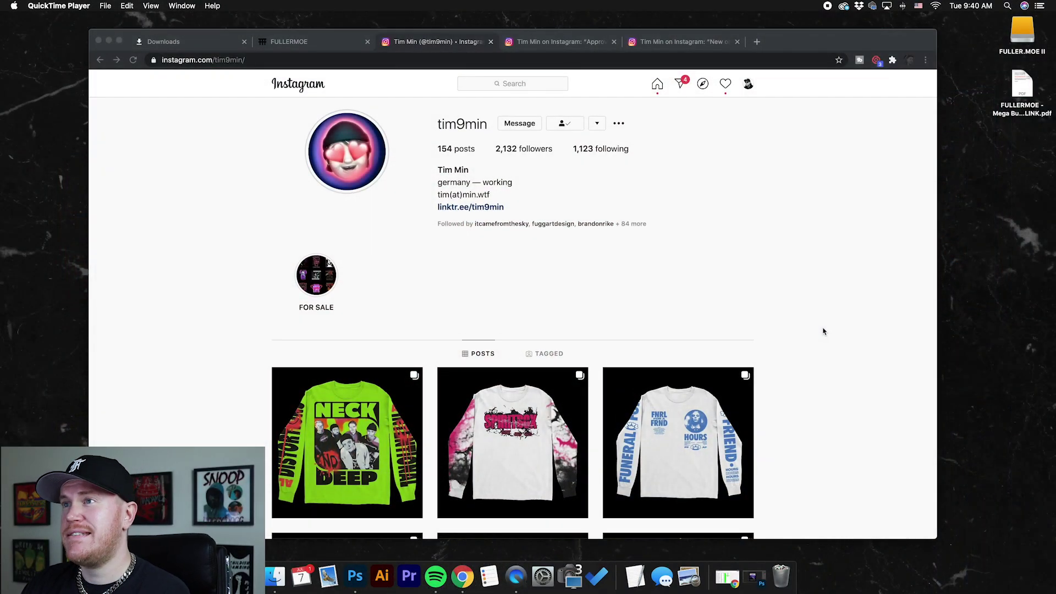
Step: Browse the grid of band and artist merch designs on the designer's Instagram profile
scroll(824, 332, "down", 5)
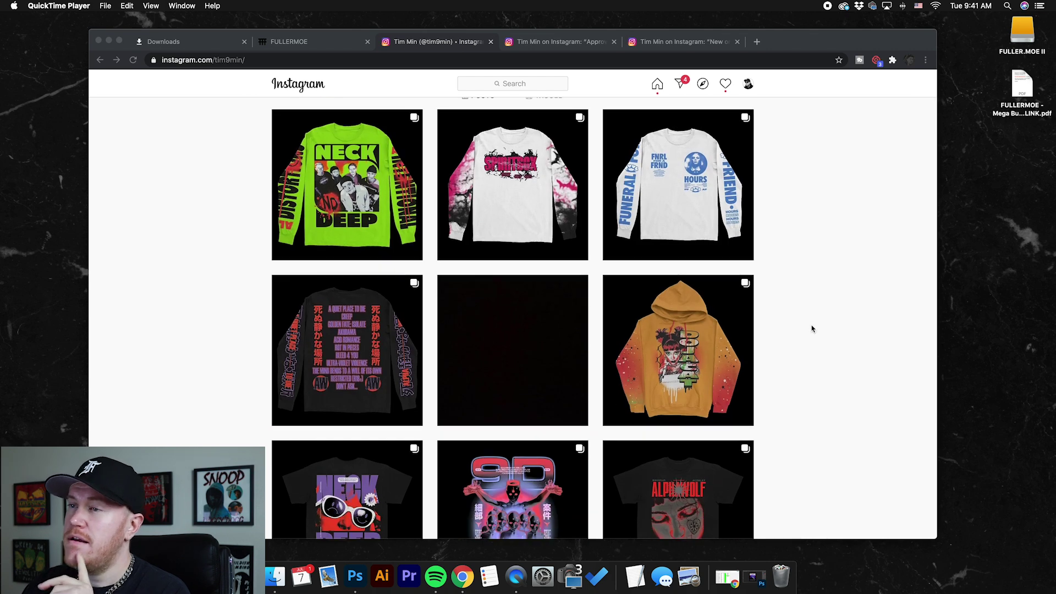
scroll(811, 325, "down", 1)
scroll(812, 331, "up", 1)
scroll(812, 331, "down", 2)
scroll(812, 332, "up", 2)
scroll(709, 290, "down", 3)
scroll(792, 318, "up", 3)
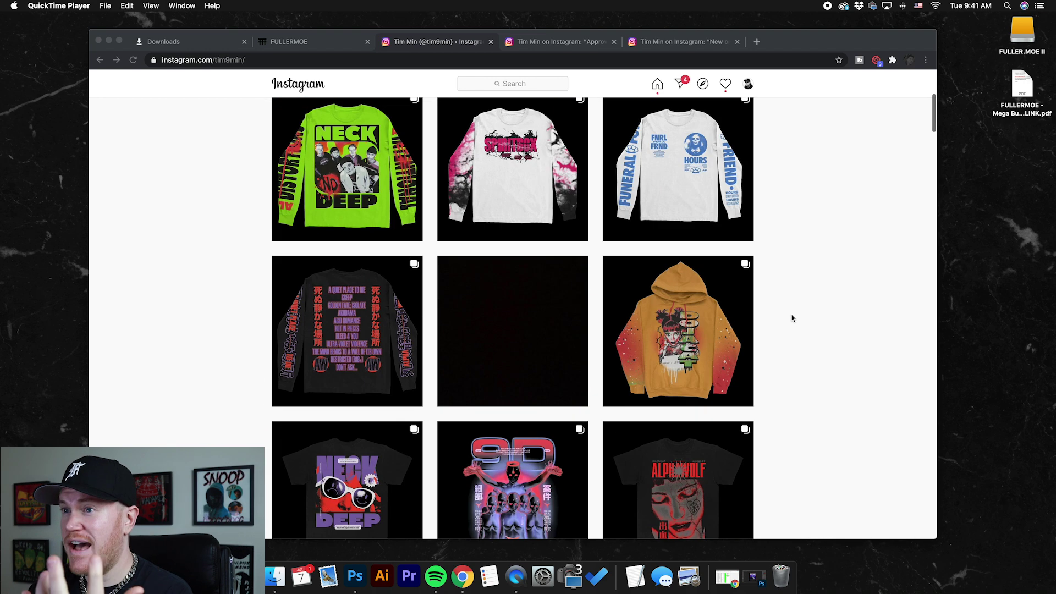
scroll(787, 318, "up", 1)
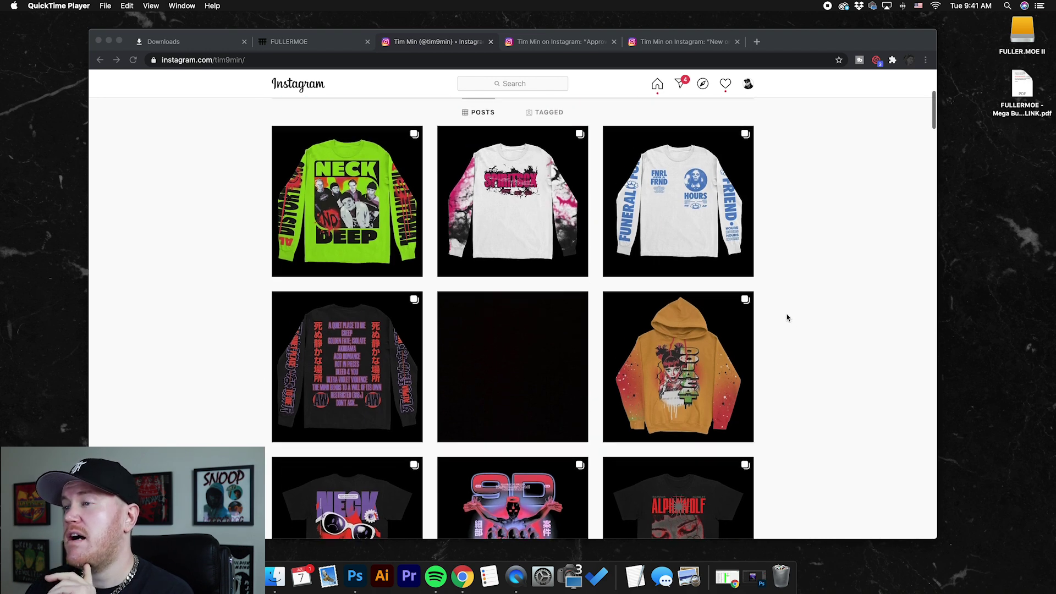
scroll(792, 318, "down", 2)
scroll(792, 319, "down", 6)
scroll(804, 318, "down", 2)
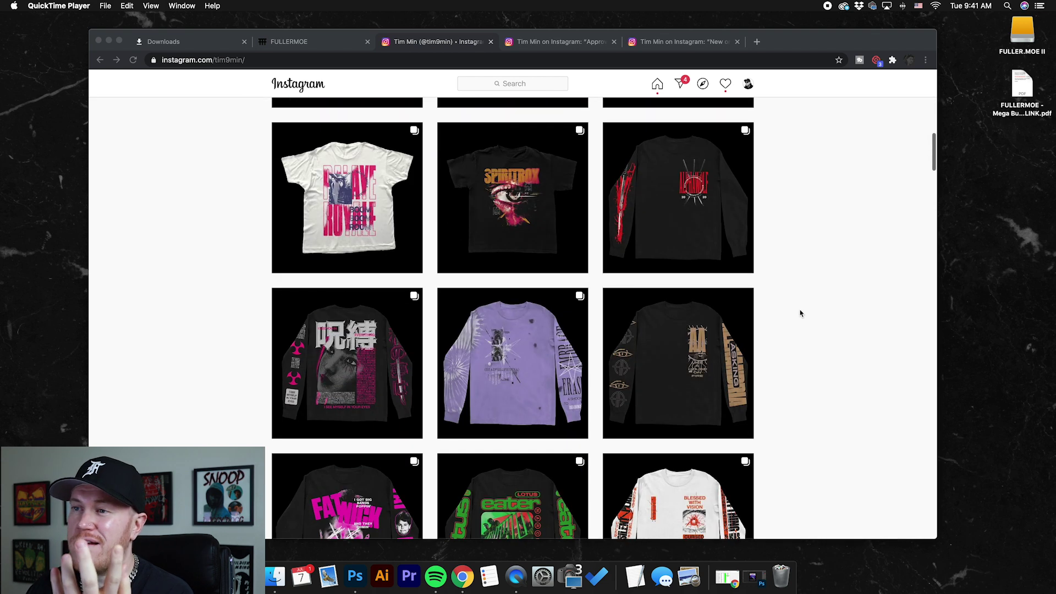
scroll(799, 317, "down", 1)
scroll(798, 318, "down", 10)
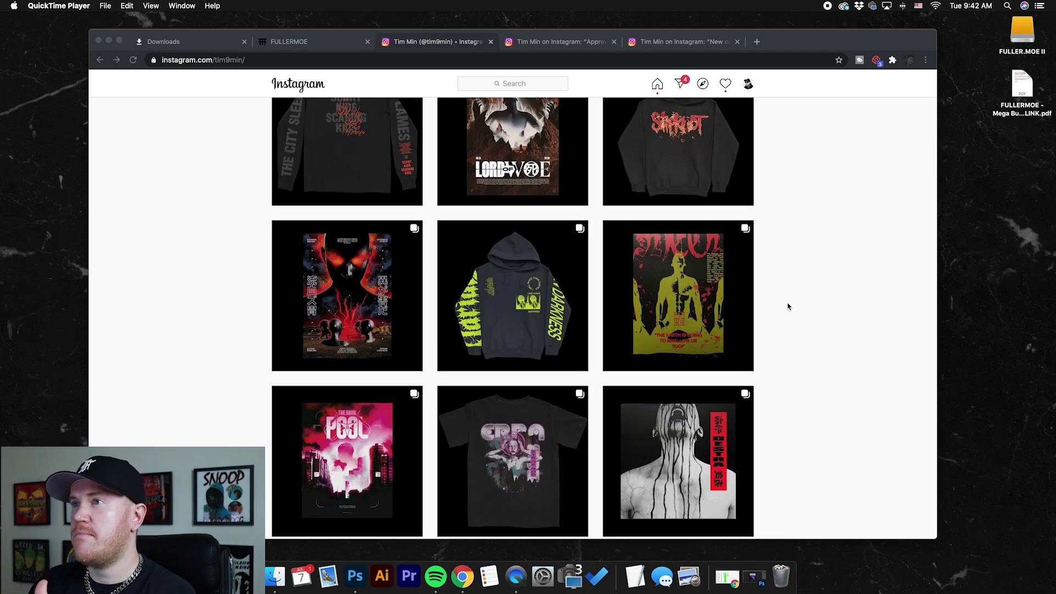
scroll(788, 307, "up", 2)
scroll(787, 306, "up", 6)
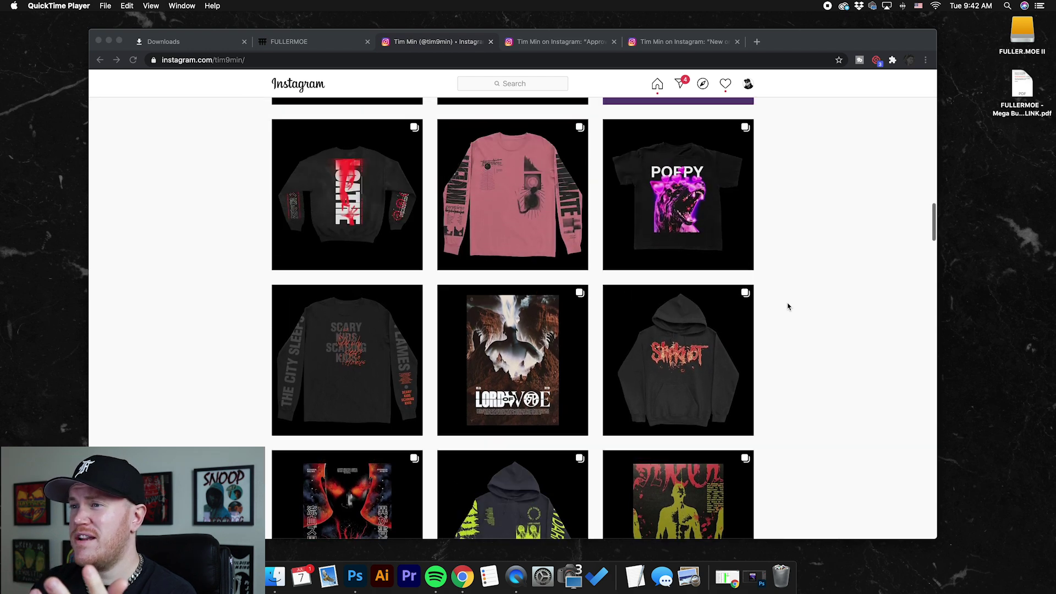
scroll(655, 255, "down", 5)
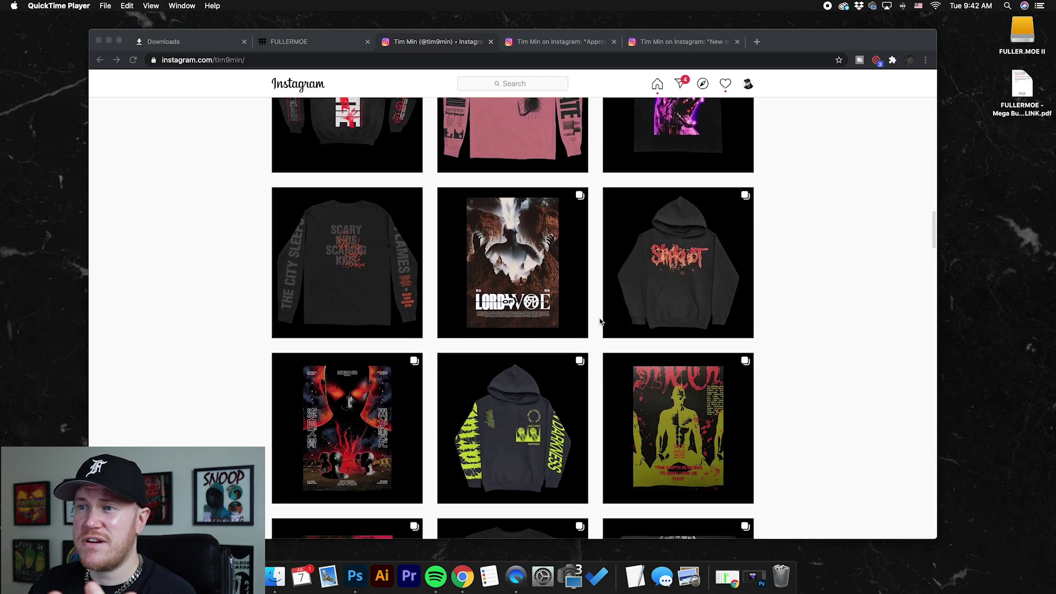
scroll(542, 319, "down", 2)
scroll(798, 346, "down", 5)
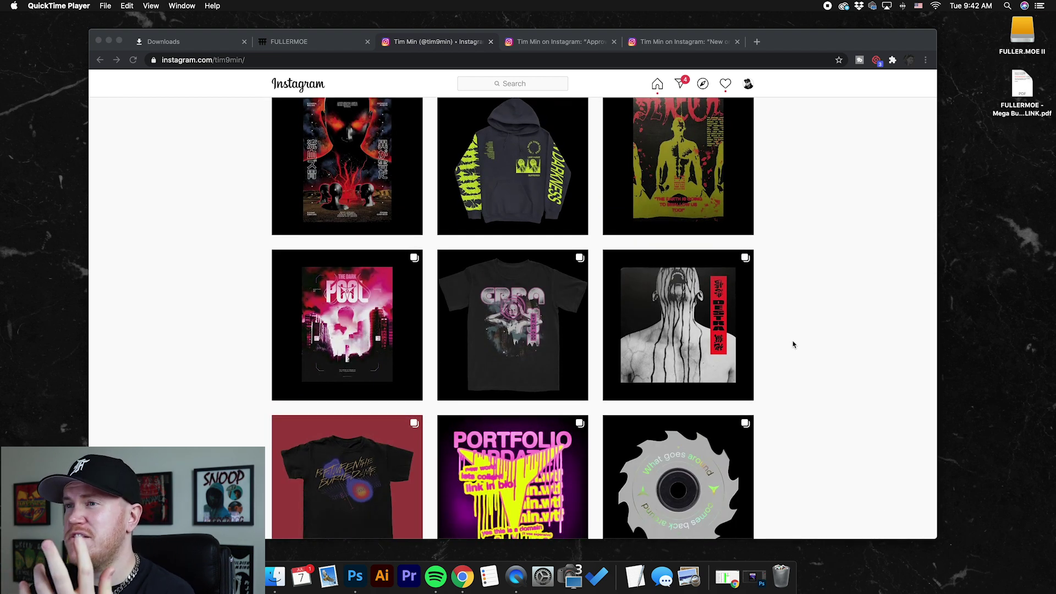
scroll(793, 344, "down", 7)
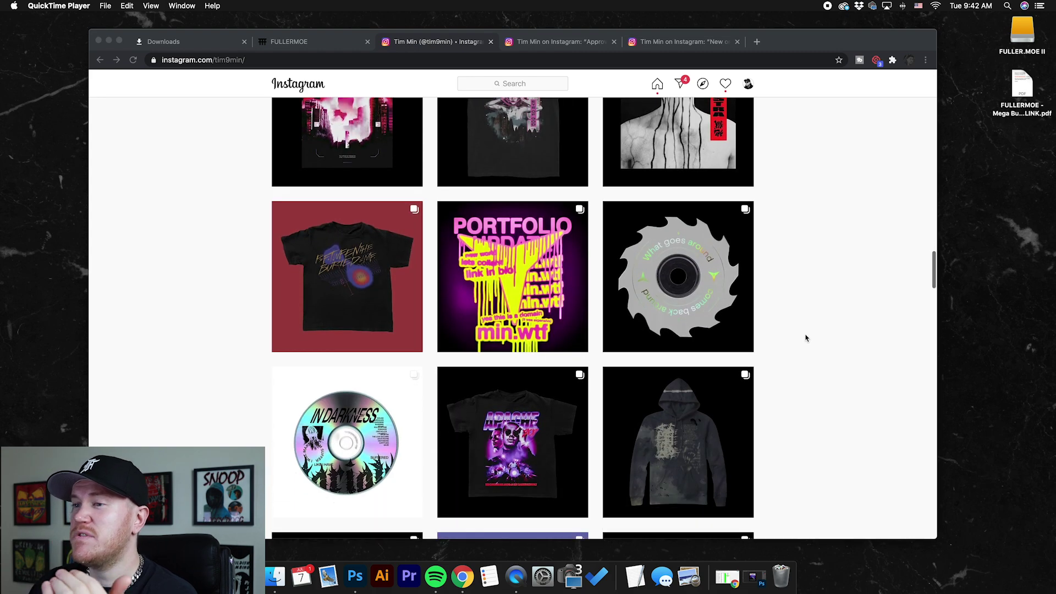
scroll(806, 336, "down", 9)
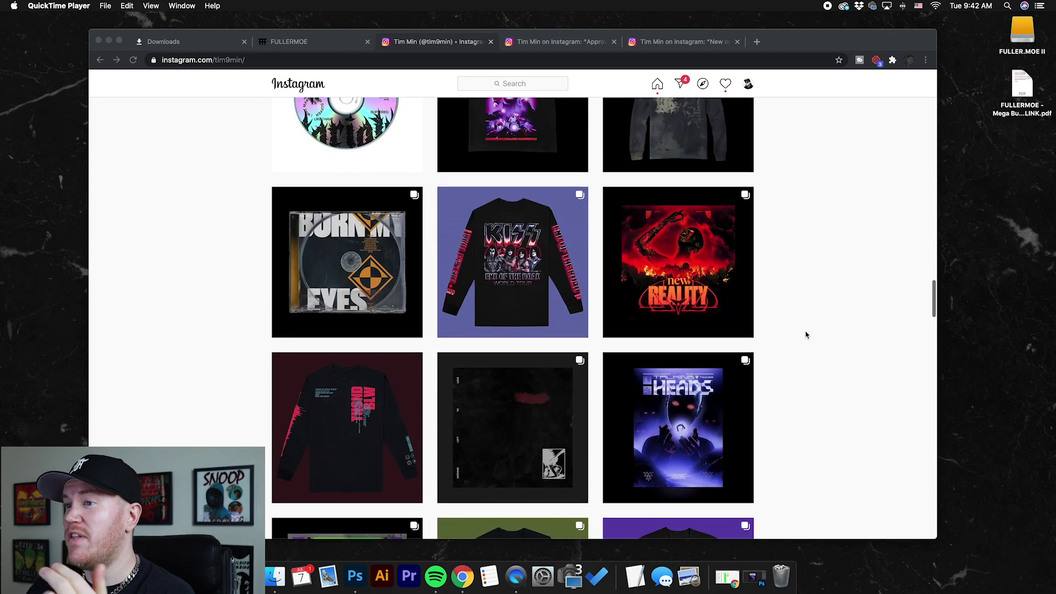
scroll(806, 334, "down", 2)
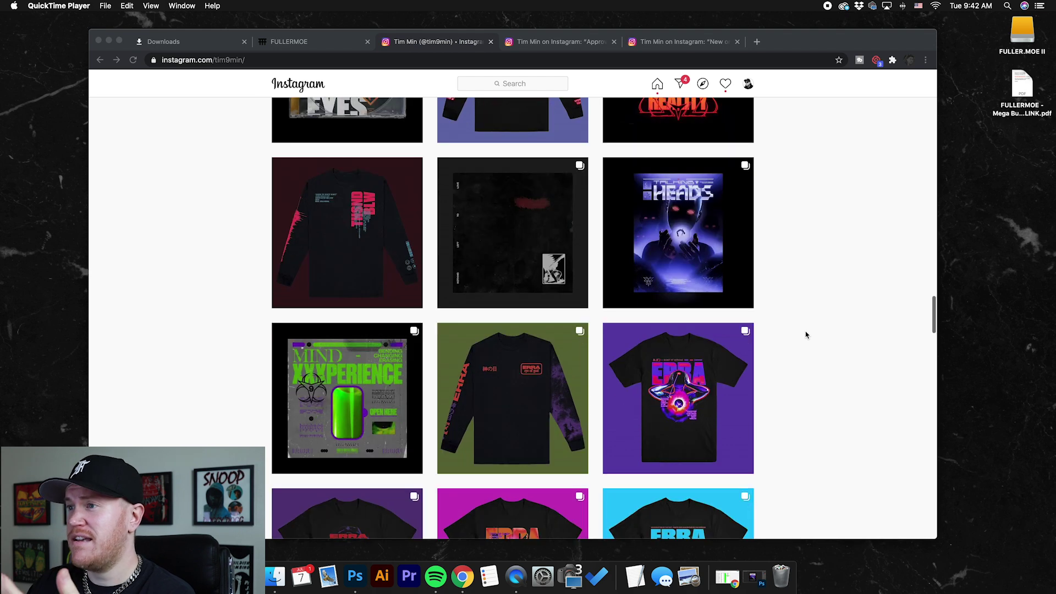
scroll(806, 335, "down", 4)
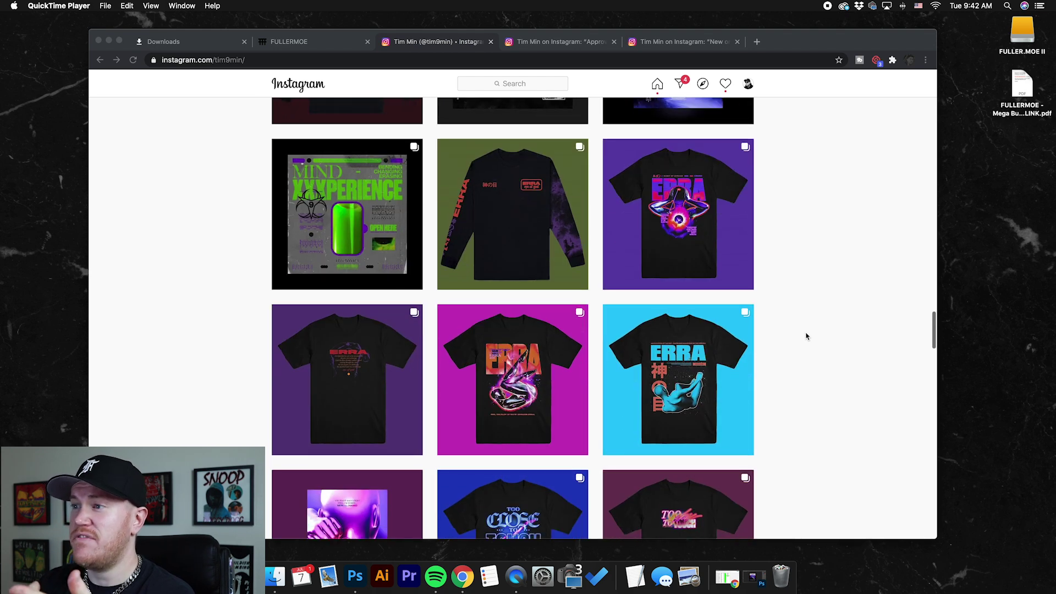
scroll(732, 385, "down", 2)
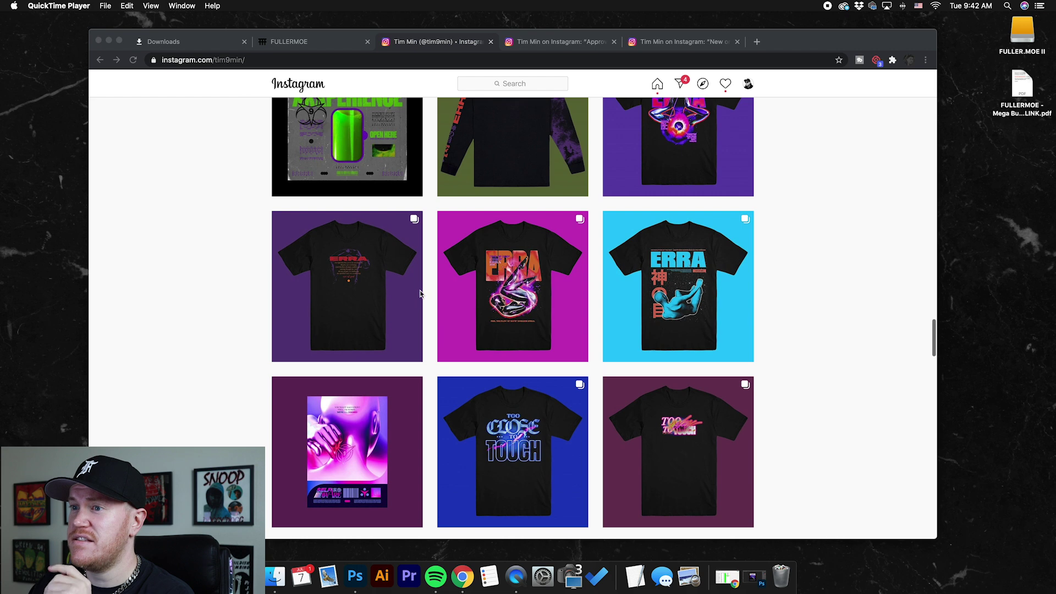
Step: View the Gucci Mane and Cardi B T-shirt posts, and return to the designer's Instagram profile
left_click(554, 43)
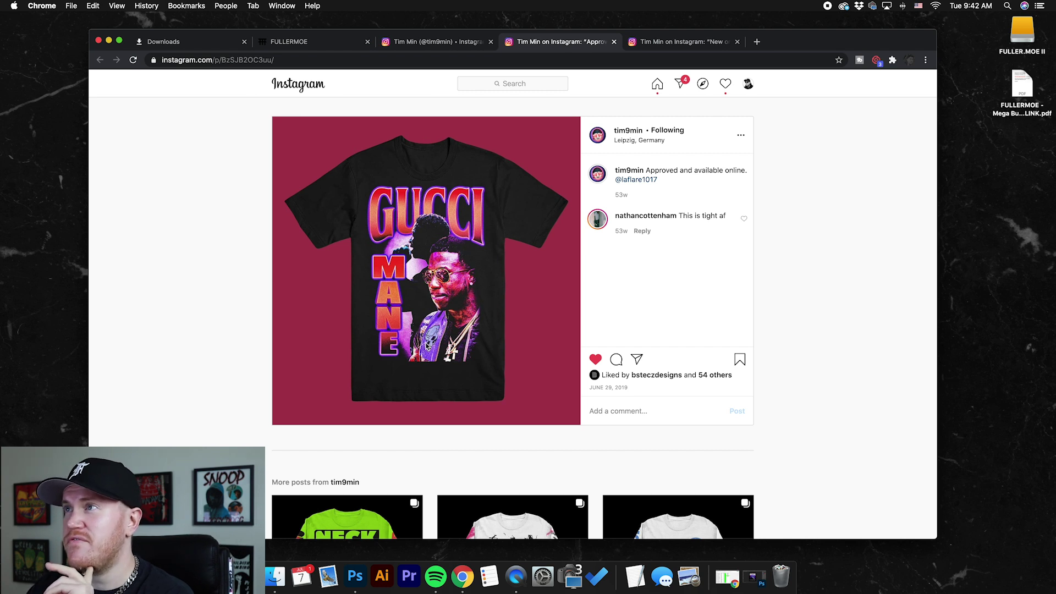
left_click(672, 43)
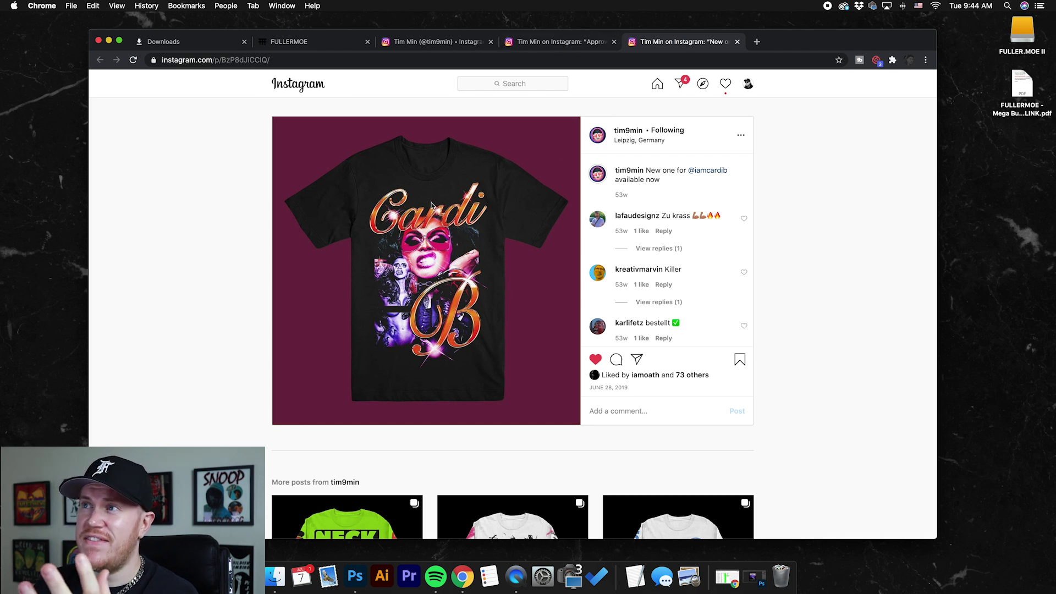
left_click(577, 41)
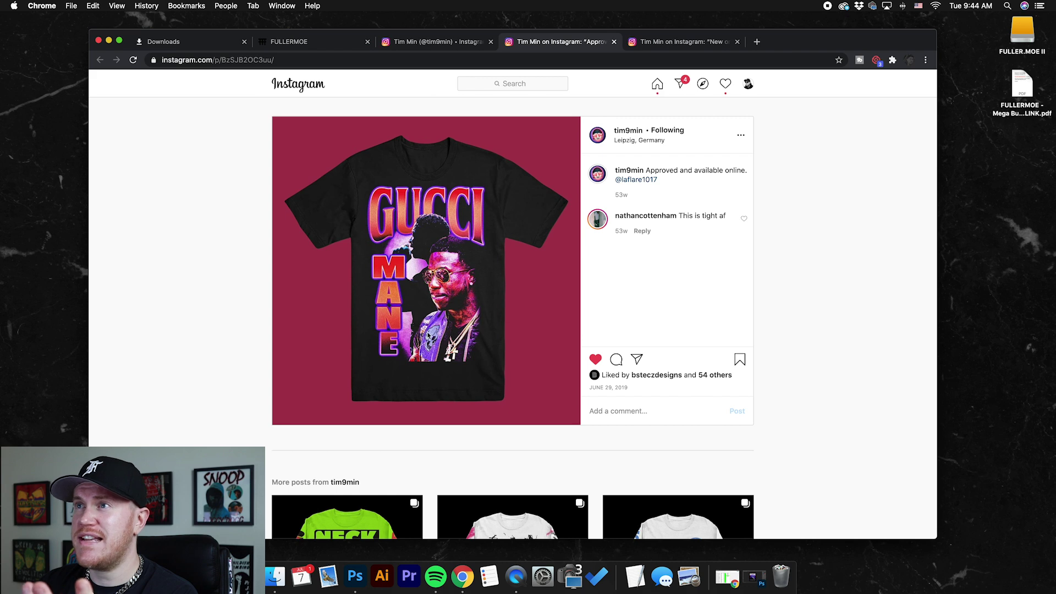
left_click(437, 41)
scroll(512, 264, "down", 3)
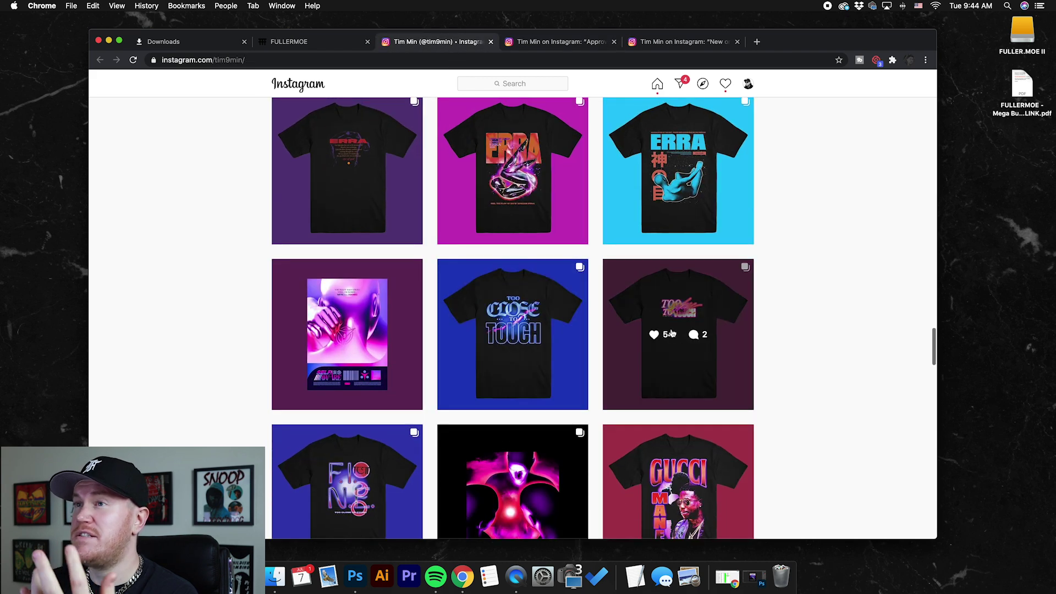
scroll(822, 342, "down", 1)
Step: Open the Future Chrome Text Style Pack (Vol. 1) product page from the Presets collection on fullermoe.com
left_click(289, 41)
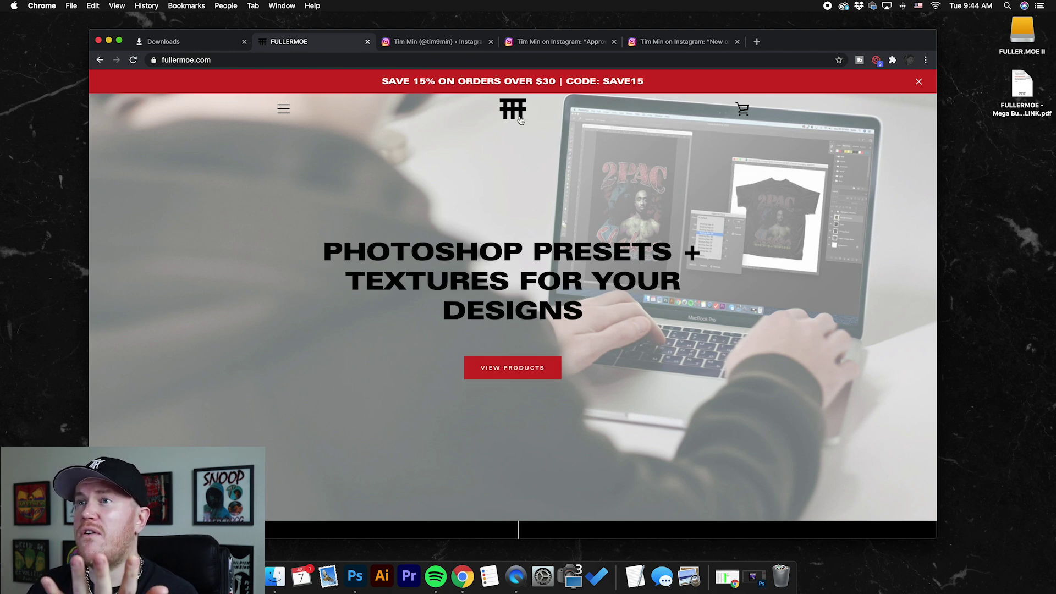
left_click(283, 109)
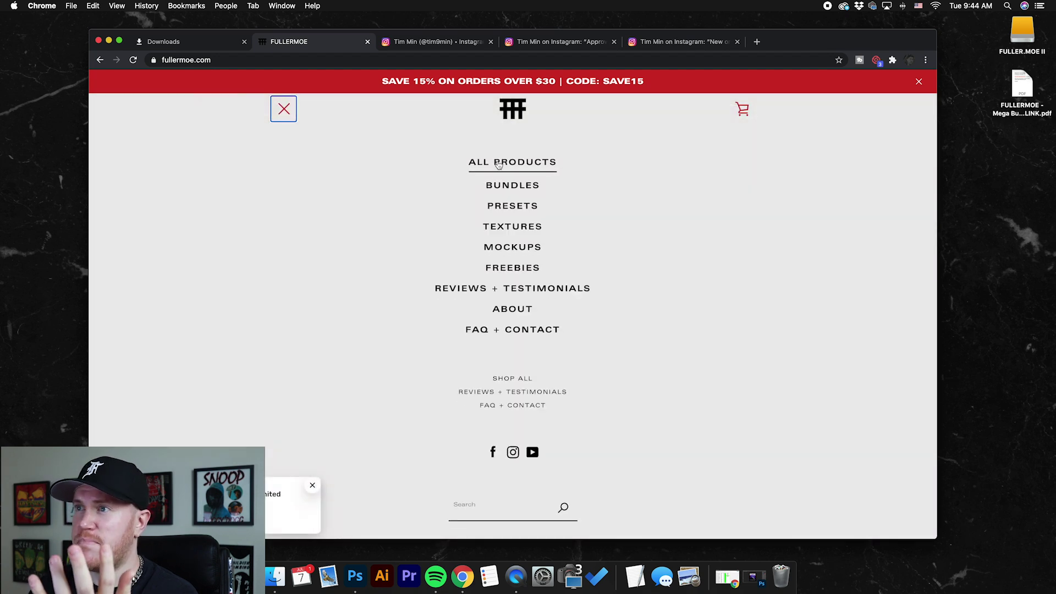
left_click(520, 206)
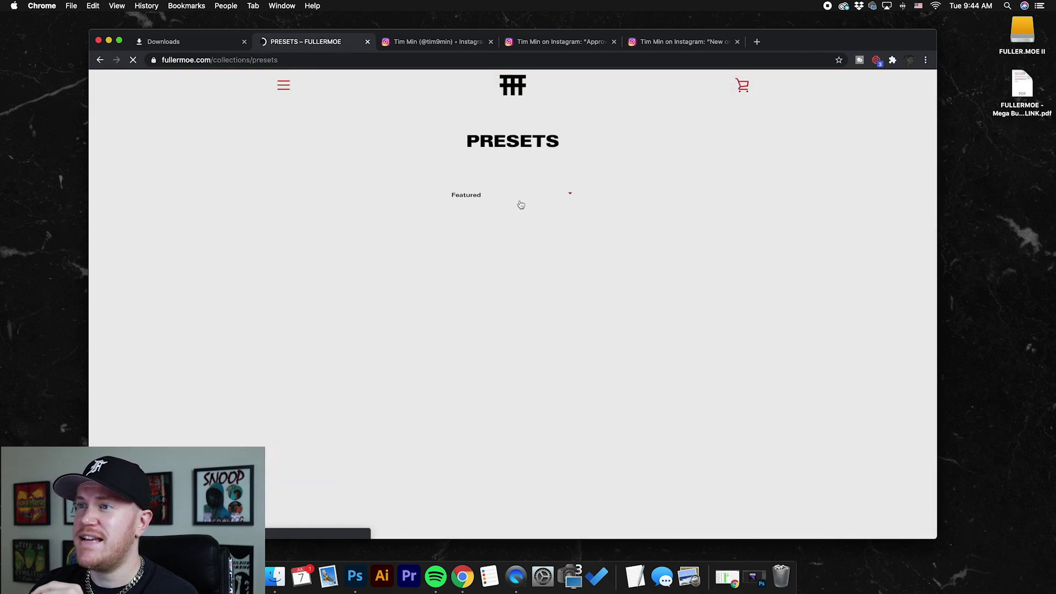
scroll(660, 233, "down", 3)
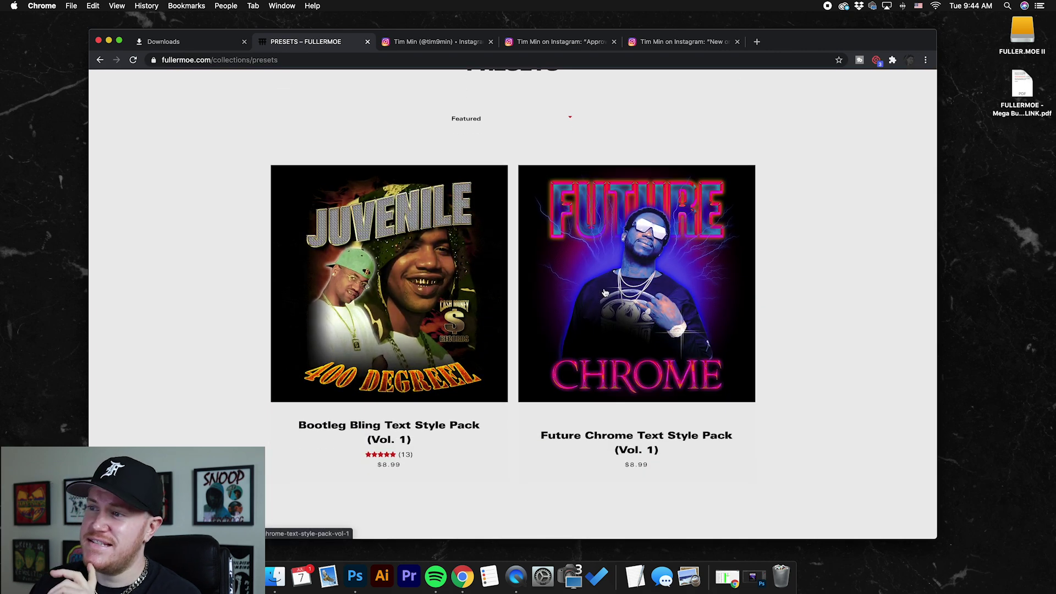
left_click(742, 289)
scroll(817, 332, "down", 3)
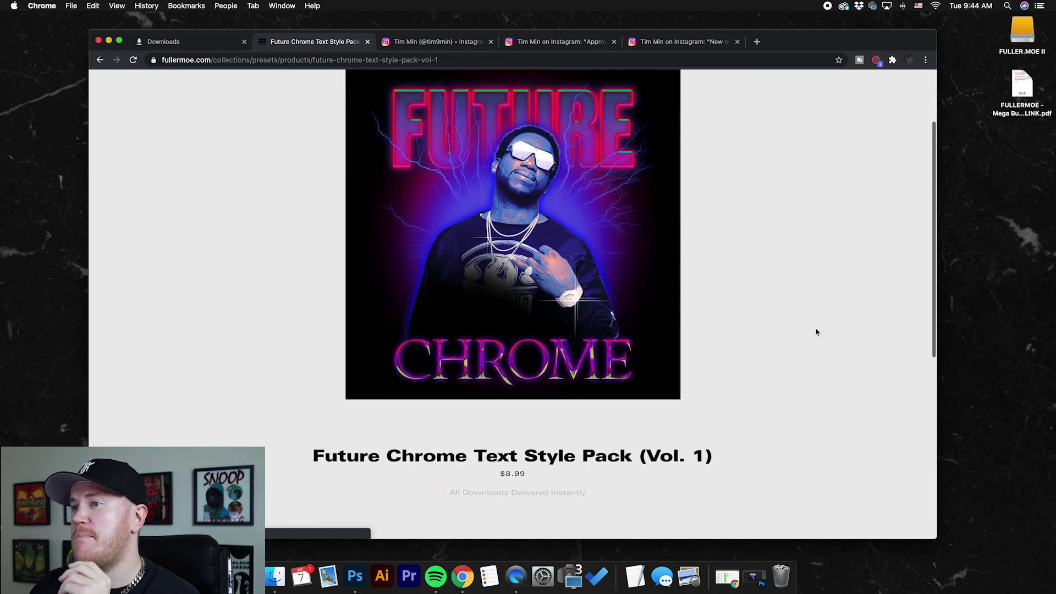
Step: Examine the Future Chrome Text Style Pack (Vol. 1) page, including its animated preview, price and description
scroll(760, 333, "down", 5)
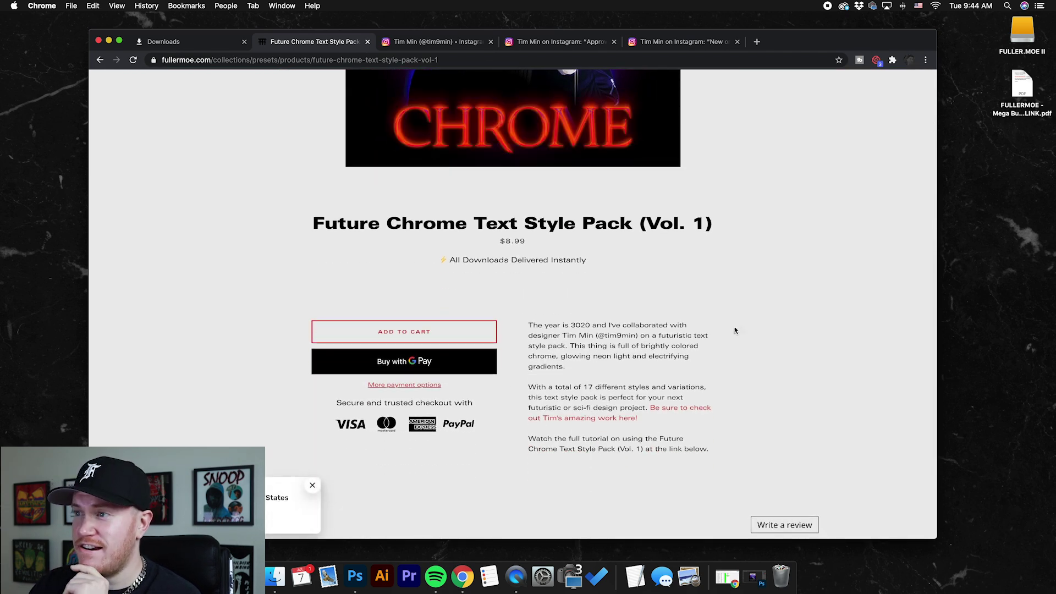
scroll(704, 351, "down", 1)
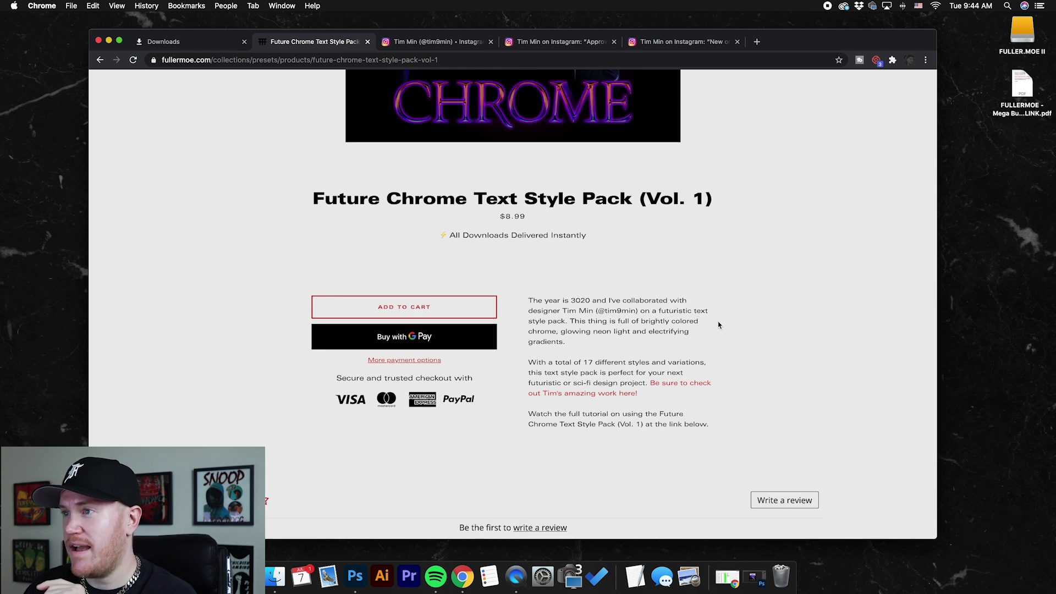
scroll(718, 325, "up", 1)
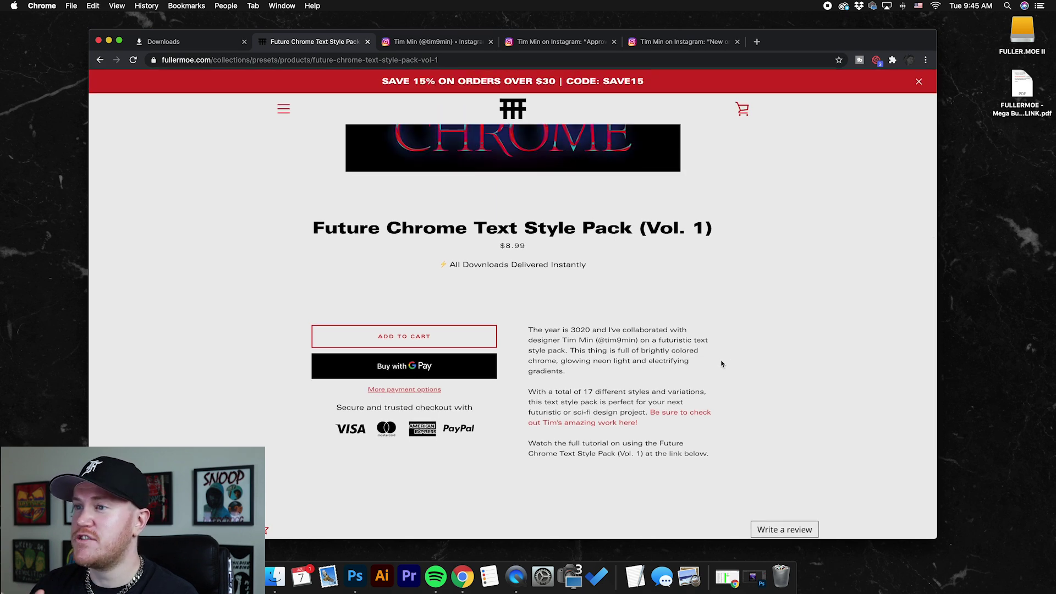
scroll(722, 352, "down", 2)
scroll(724, 308, "up", 8)
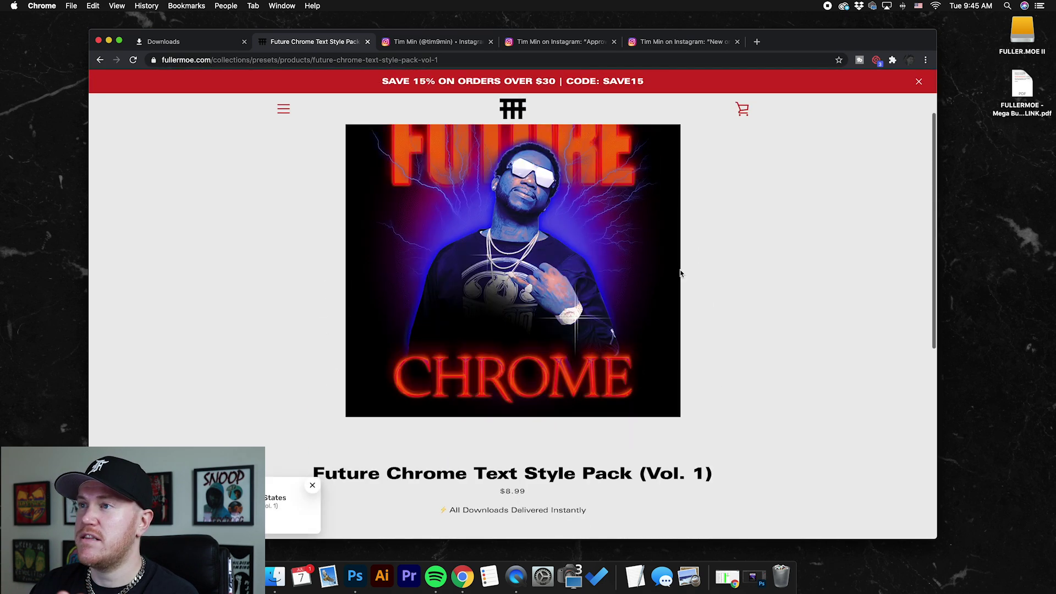
scroll(722, 316, "up", 1)
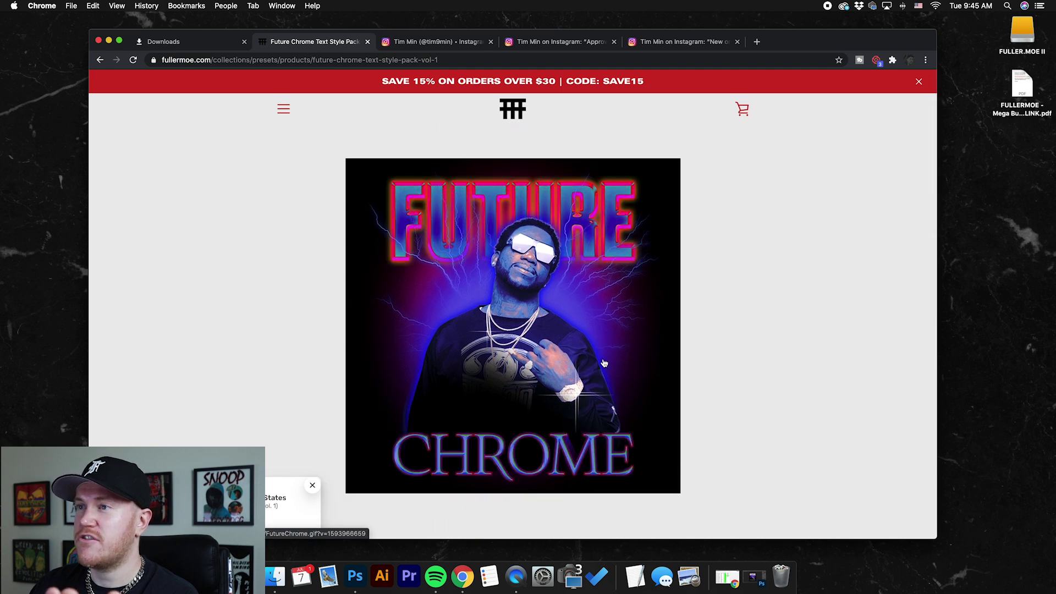
scroll(586, 256, "down", 1)
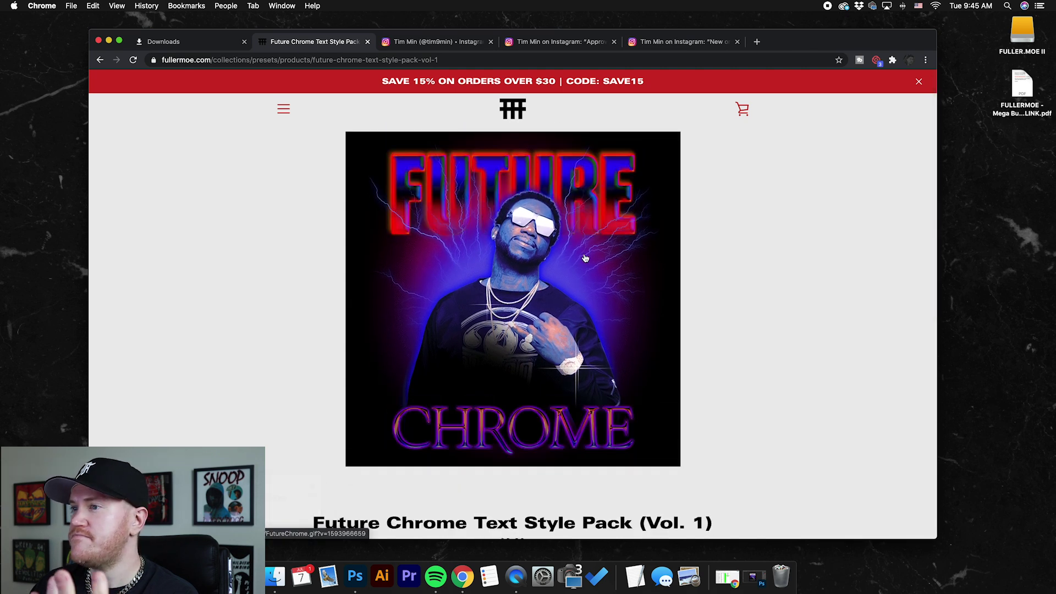
scroll(585, 258, "down", 10)
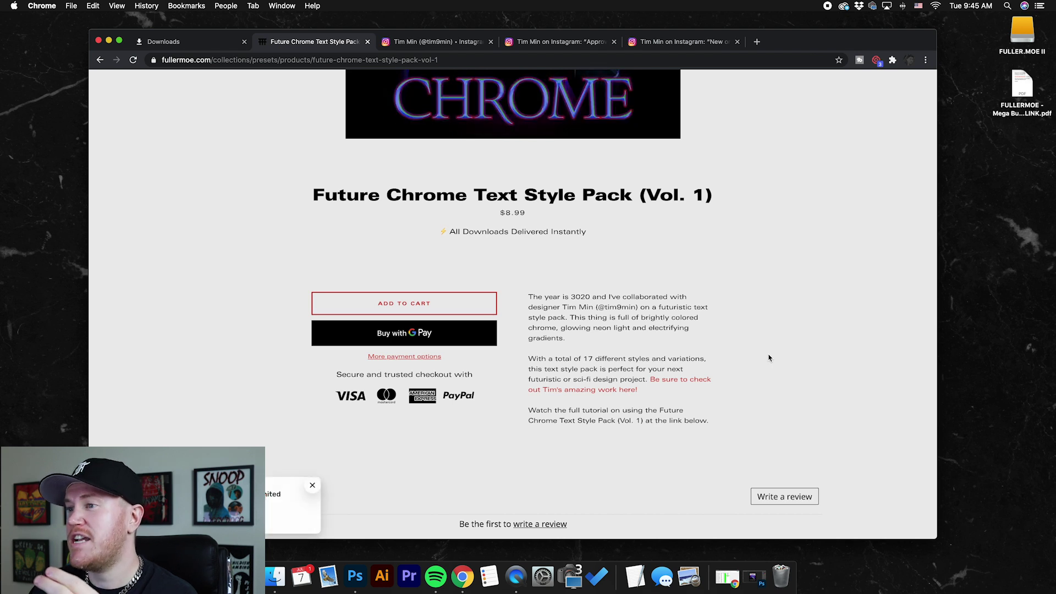
scroll(770, 358, "down", 2)
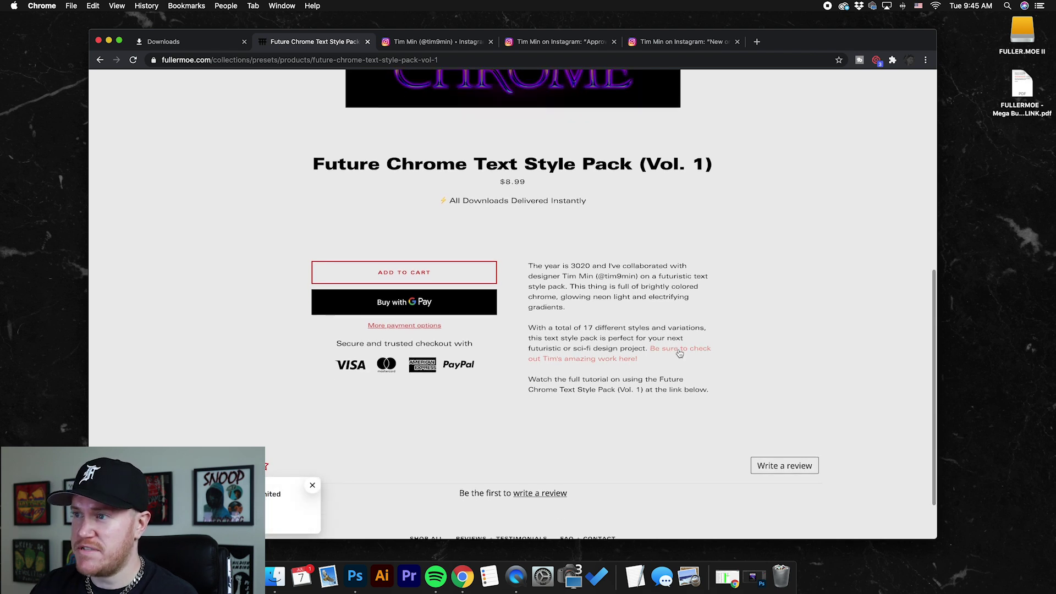
scroll(693, 354, "down", 1)
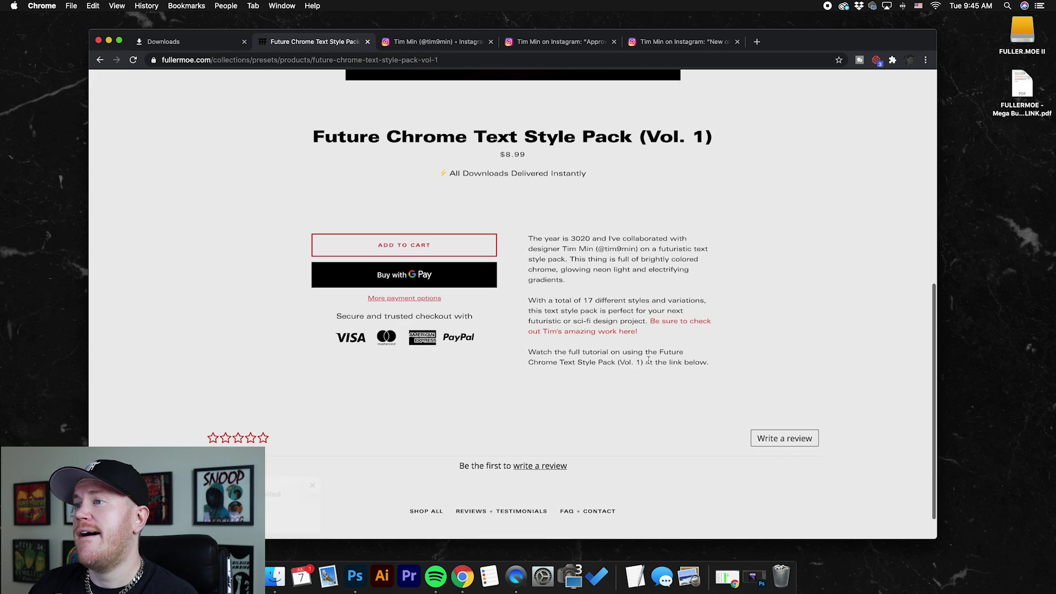
scroll(728, 379, "up", 10)
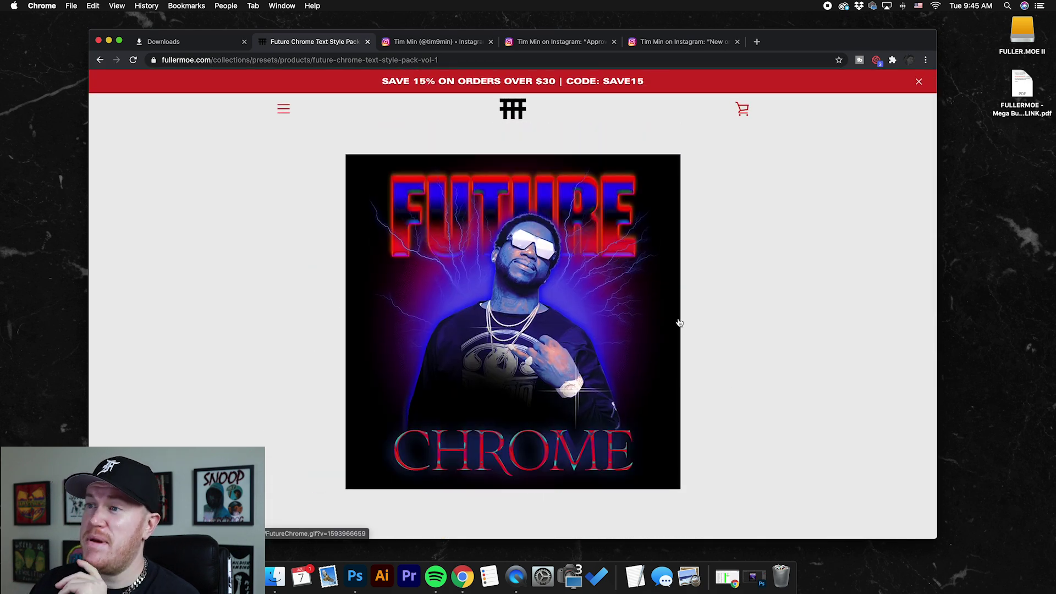
scroll(684, 321, "down", 2)
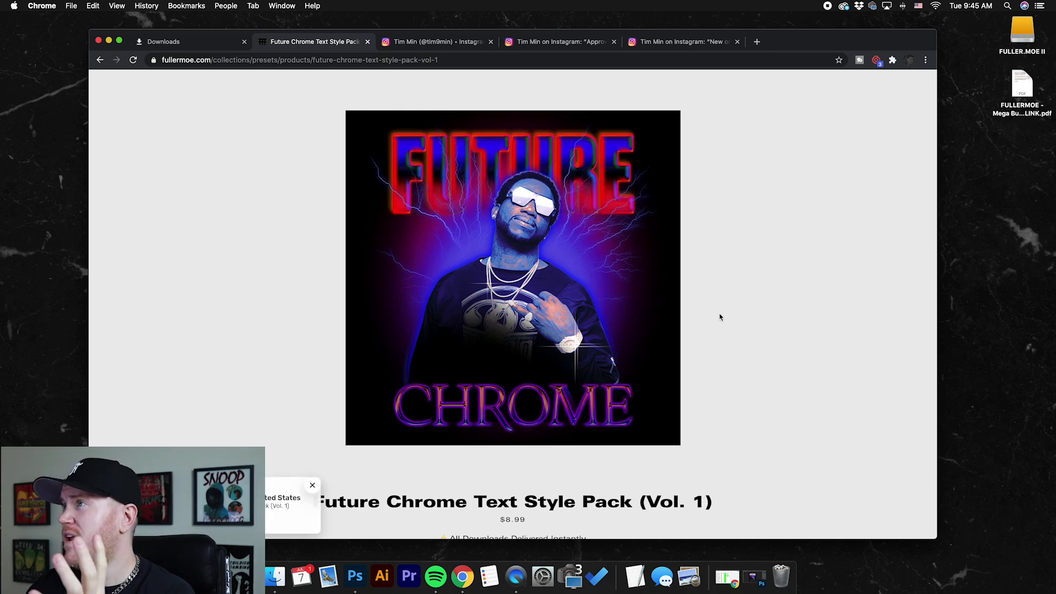
Step: Minimize the browser window and open the FULLERMOE Mega Bundle link PDF from the desktop
left_click(109, 40)
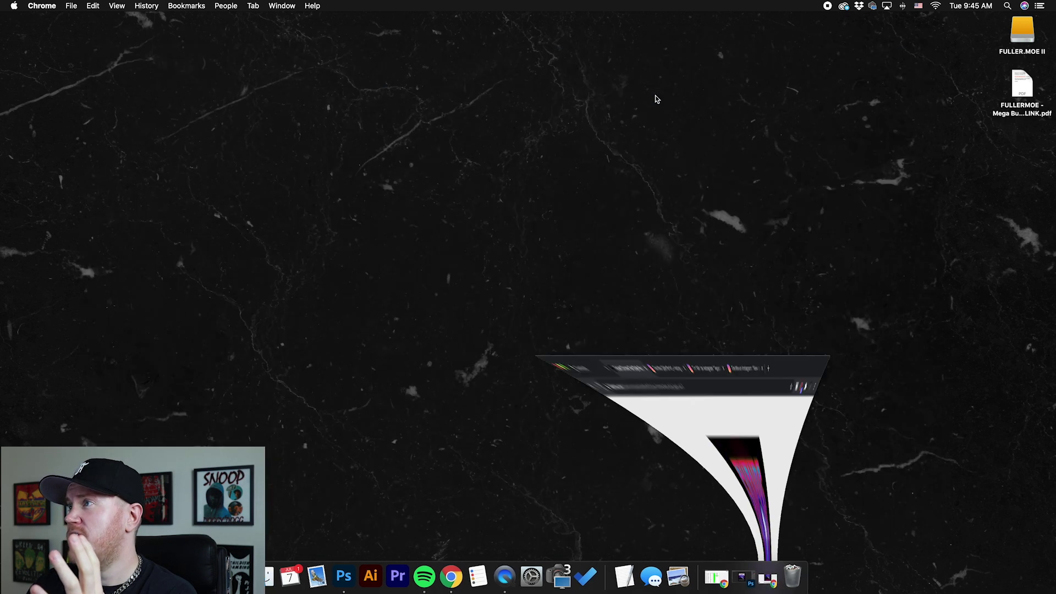
right_click(1022, 87)
mouse_move(950, 97)
left_click(713, 97)
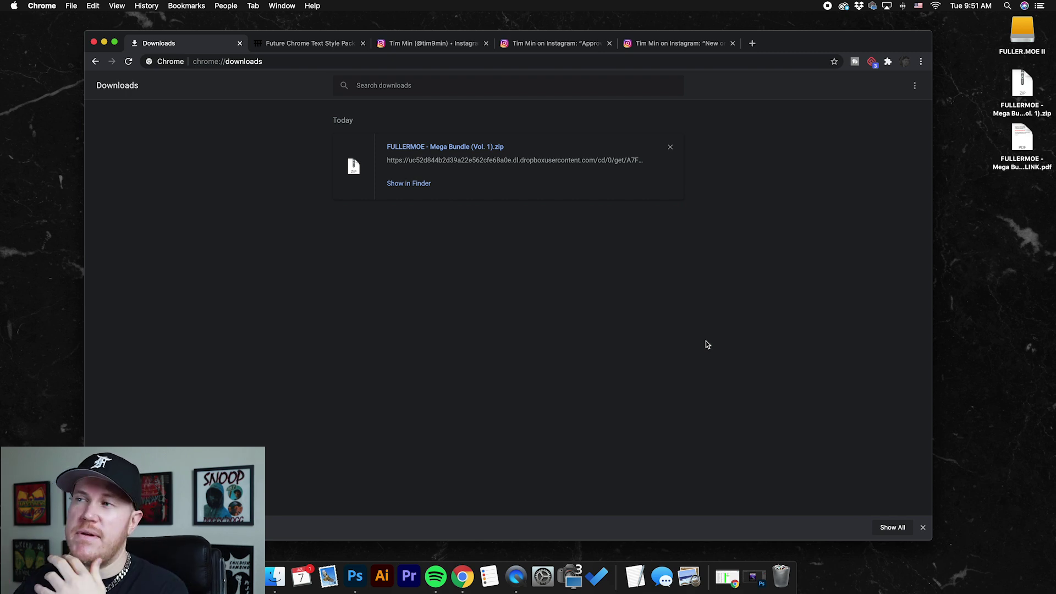
Step: Minimize the browser, extract the FULLERMOE - Mega Bundle (Vol. 1) zip on the desktop and open the extracted folder
key("super+m")
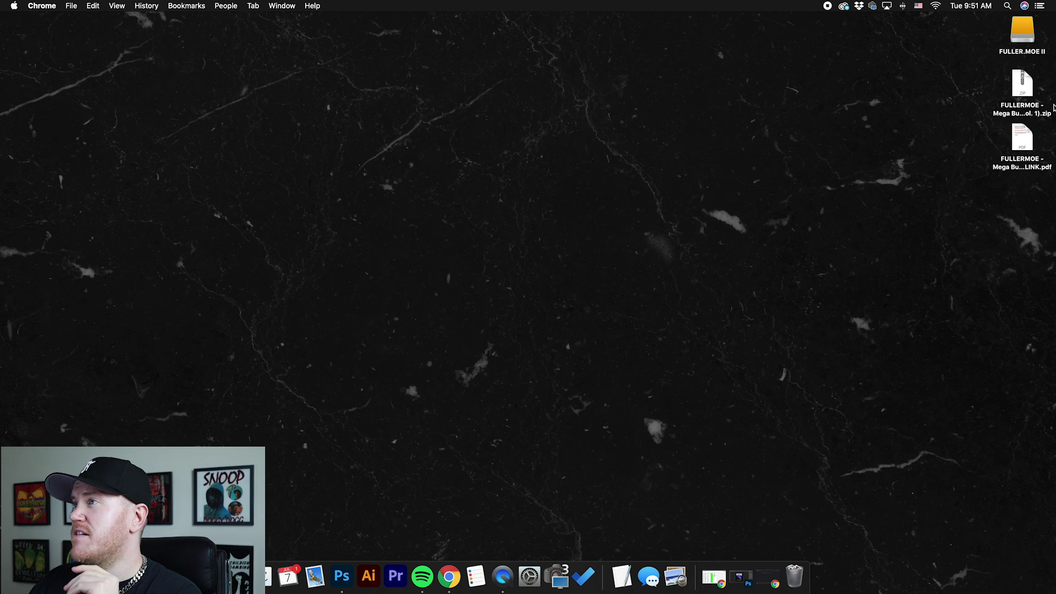
left_click(1025, 101)
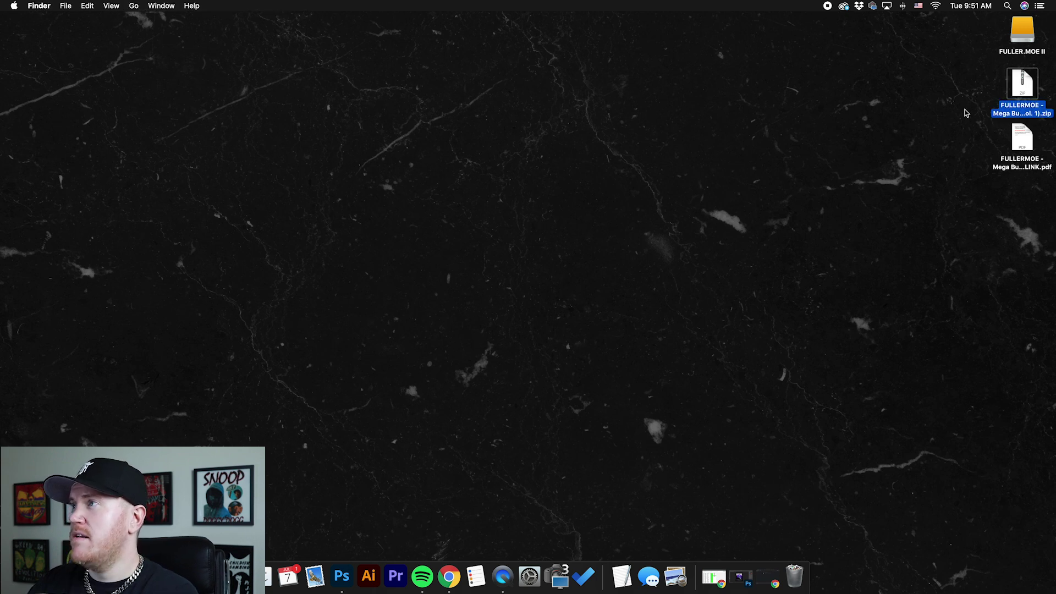
double_click(1025, 84)
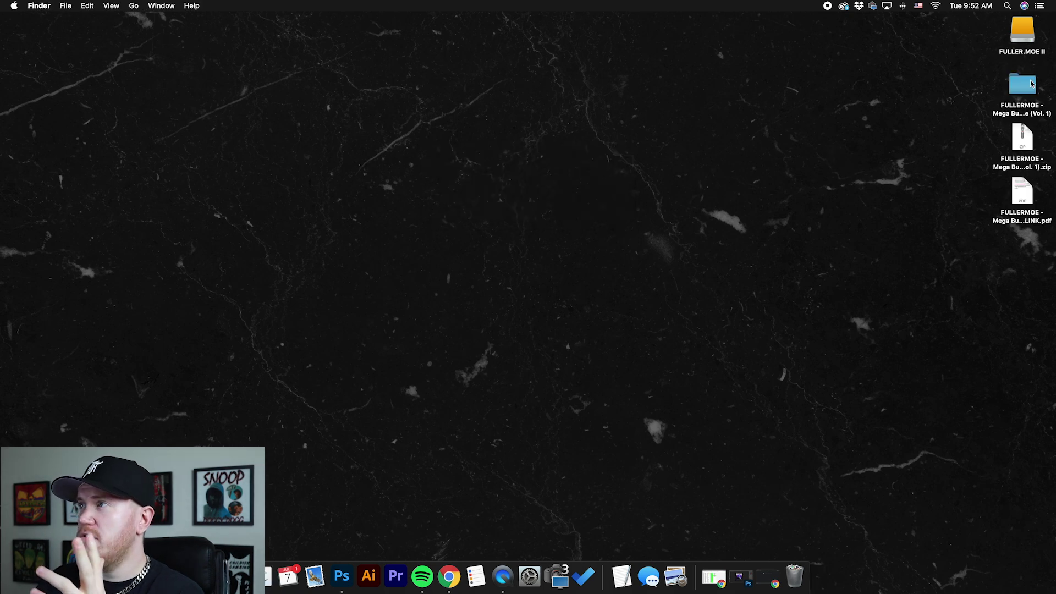
double_click(1025, 86)
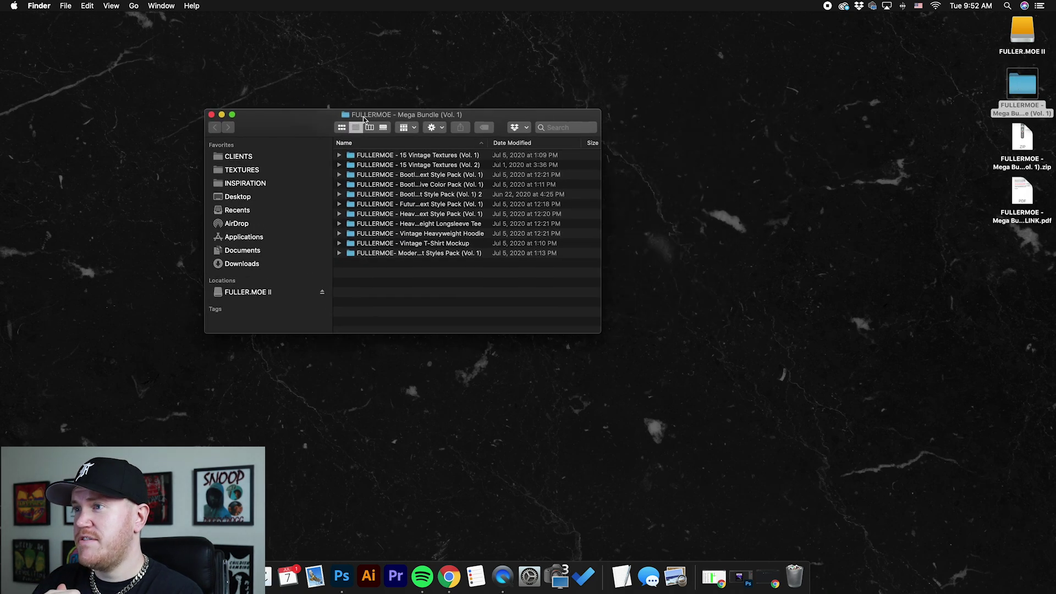
Step: Enlarge the Mega Bundle folder window and look over its texture, text style, color and mockup pack folders
left_click_drag(594, 334, 785, 367)
left_click(512, 159)
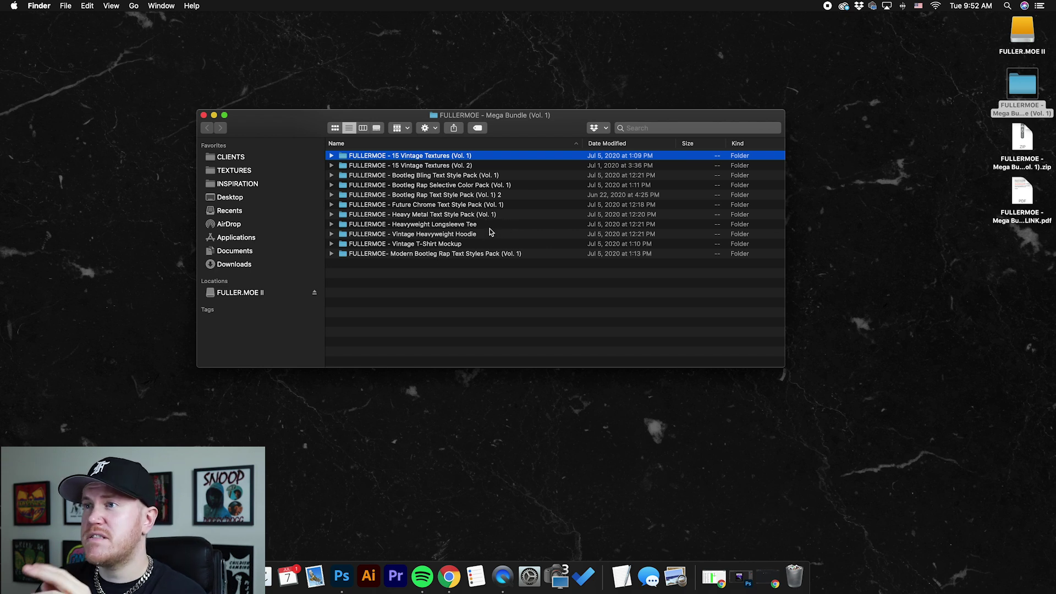
left_click(483, 244)
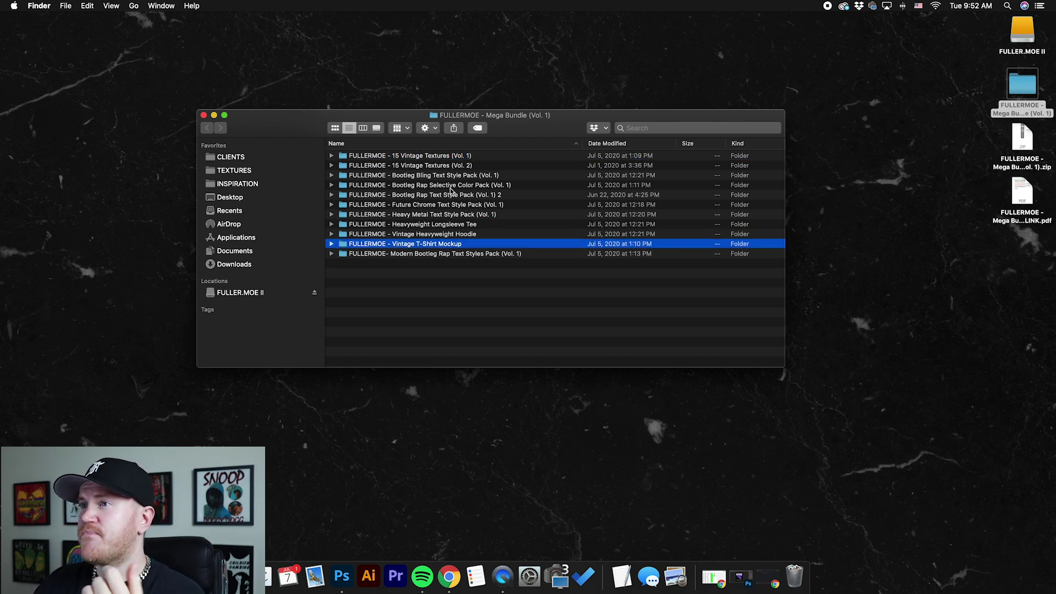
left_click(451, 188)
left_click(476, 266)
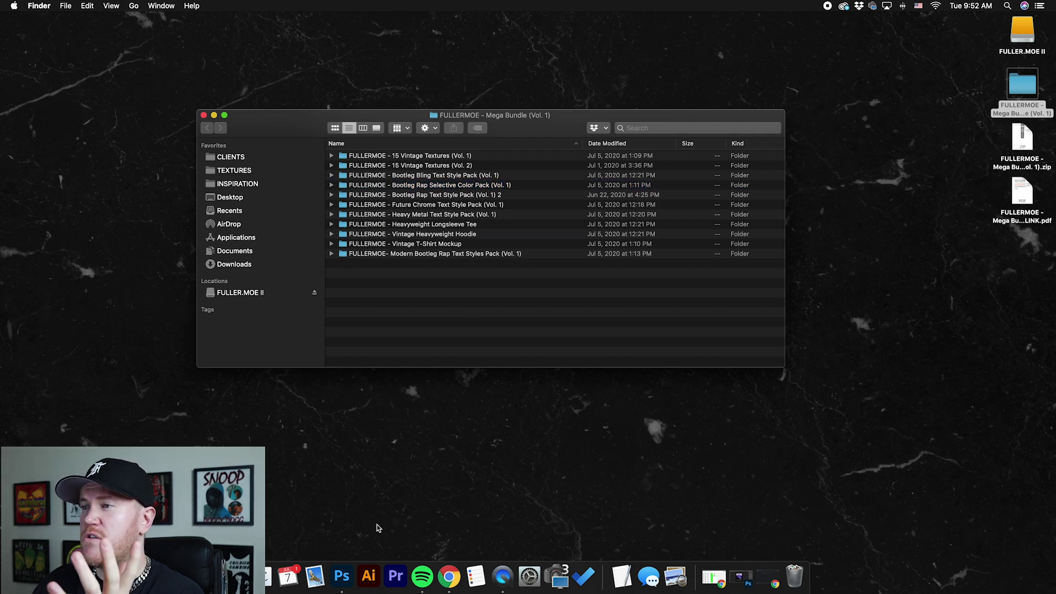
Step: Switch to Photoshop, check the available styles in the FUTURE layer's Layer Style dialog, and minimize the Photoshop window
left_click(341, 576)
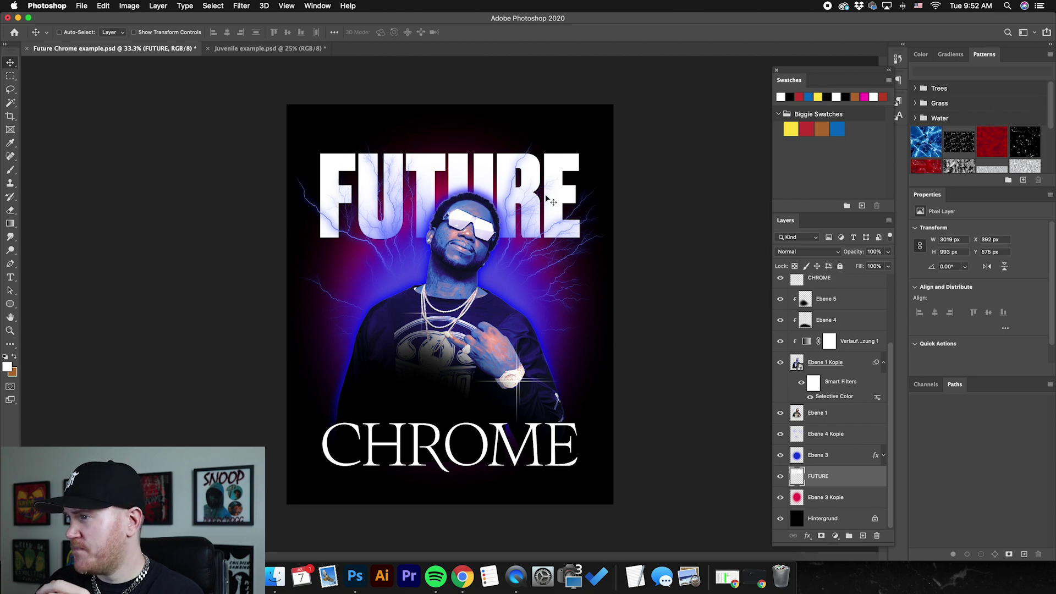
double_click(845, 473)
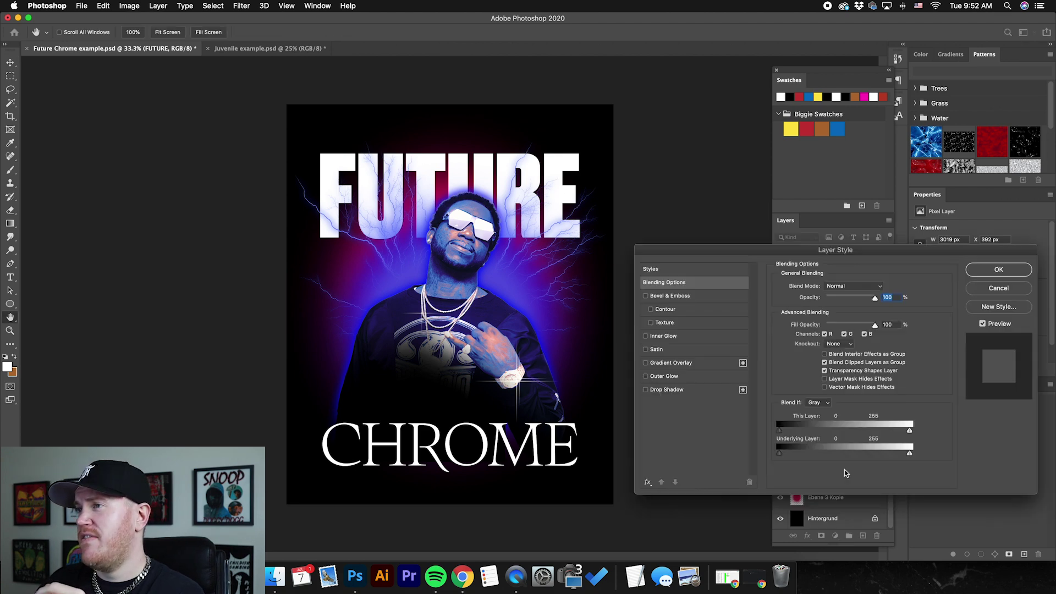
left_click_drag(668, 250, 418, 235)
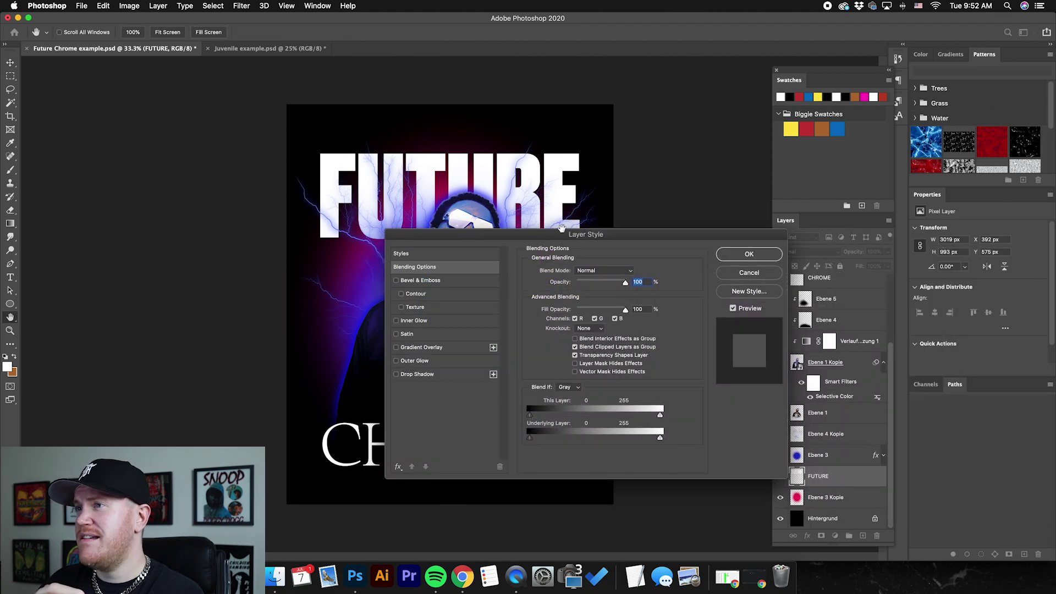
left_click_drag(621, 236, 731, 247)
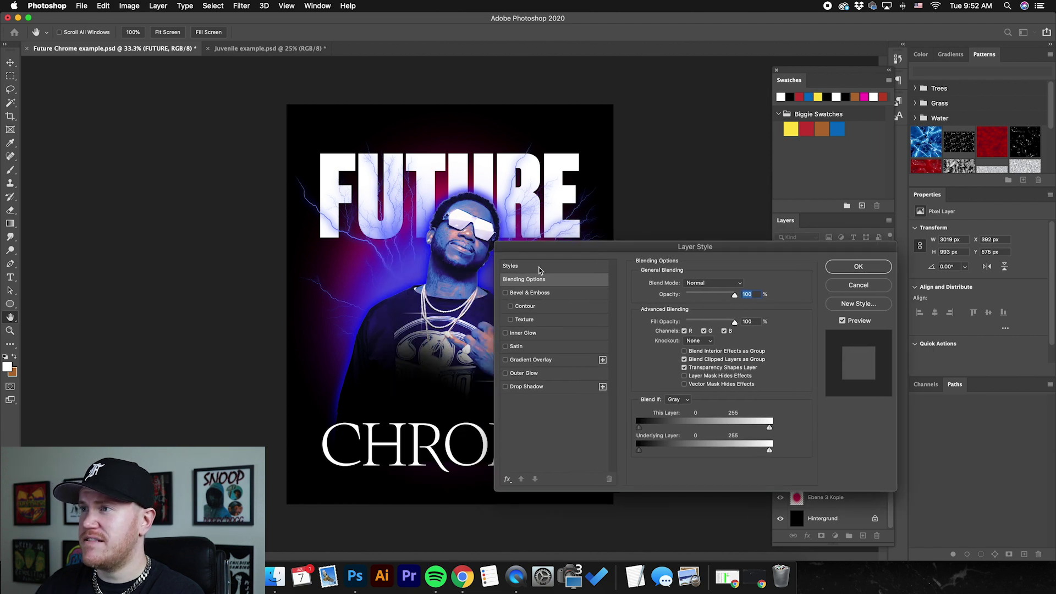
left_click(540, 268)
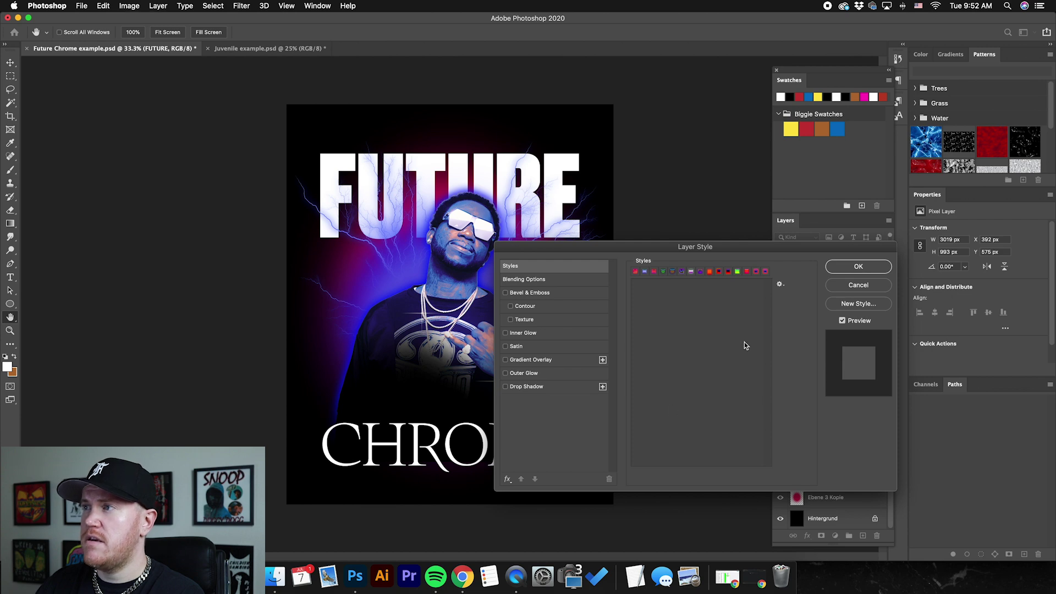
left_click(868, 269)
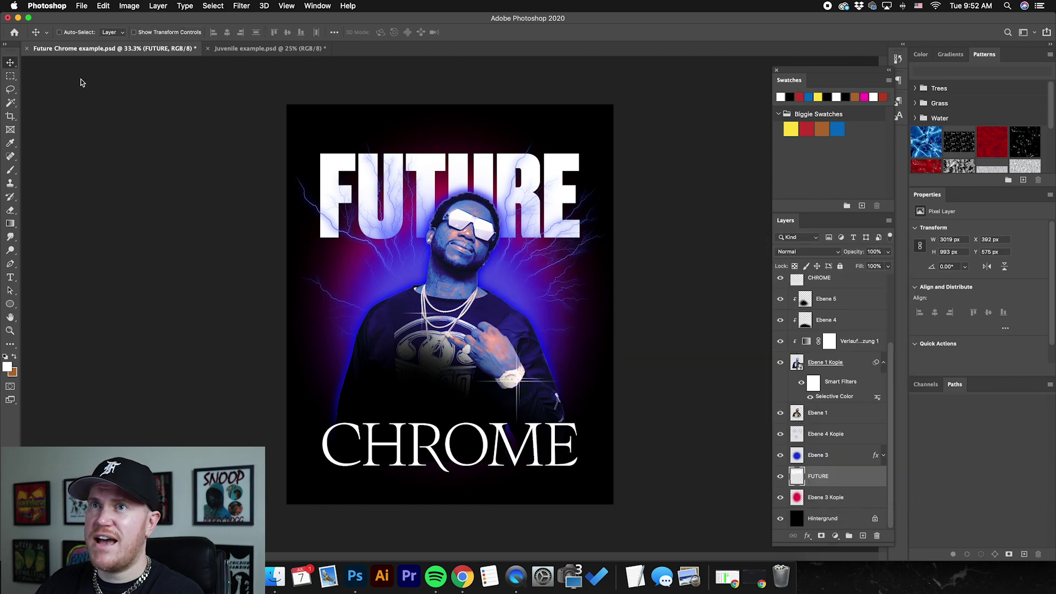
left_click(18, 18)
Step: Open the Future Chrome Text Style Pack (Vol. 1) folder and preview its Installation Instructions PDF
left_click(501, 122)
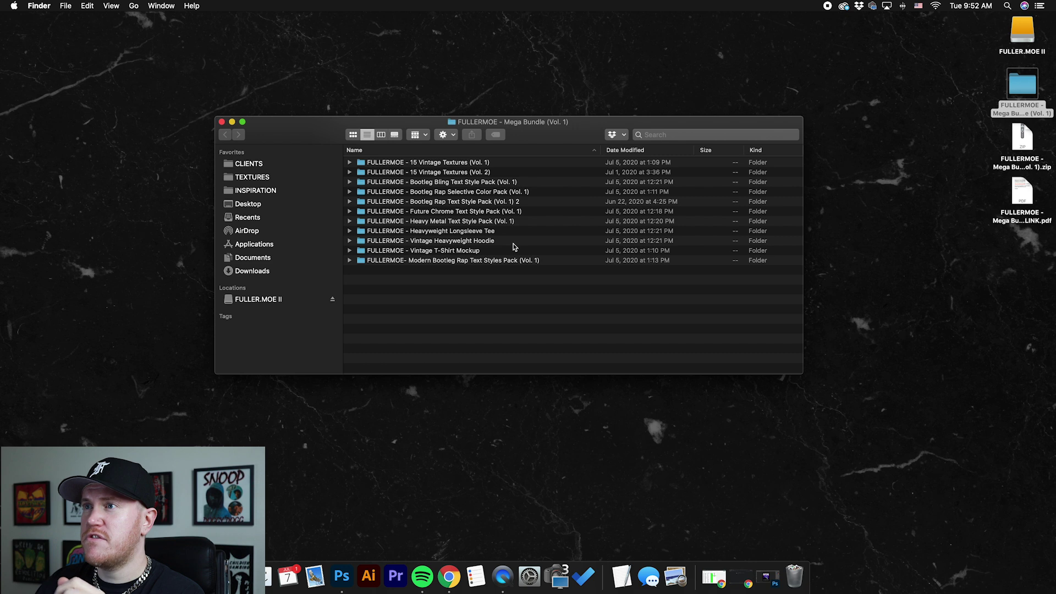
double_click(489, 212)
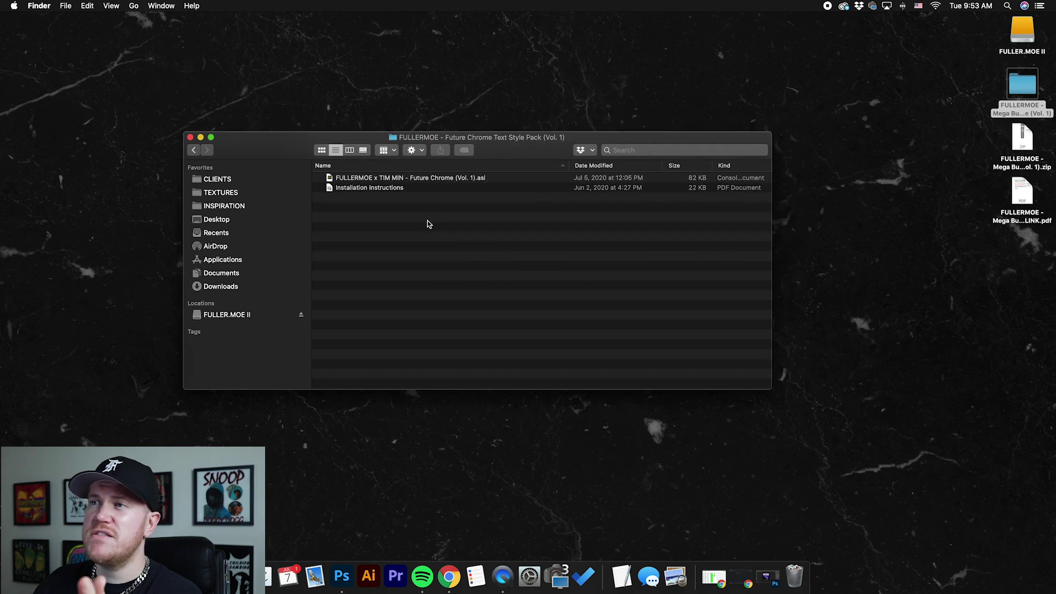
left_click(416, 188)
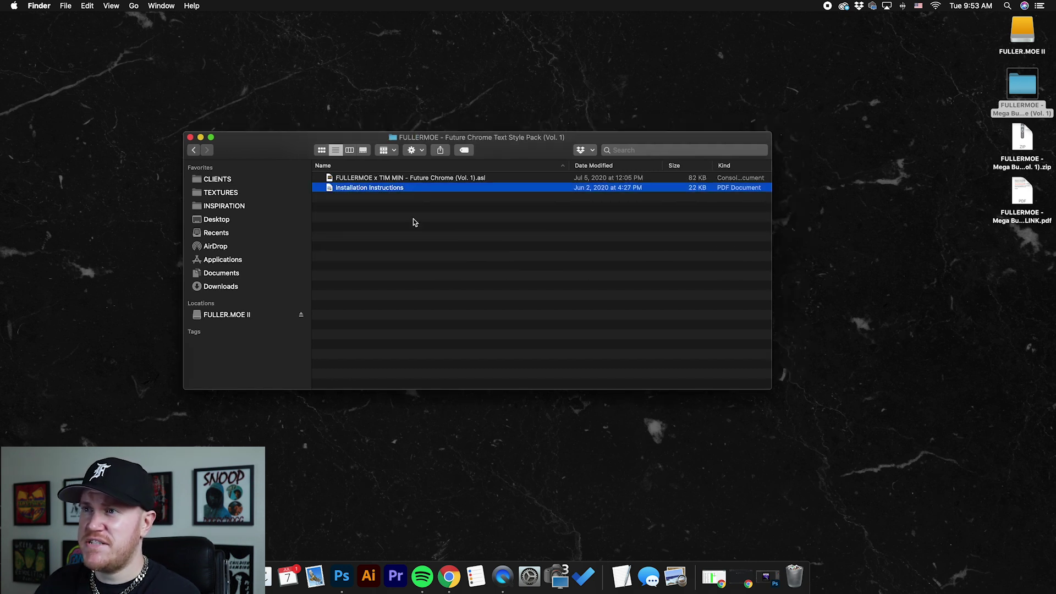
key("space")
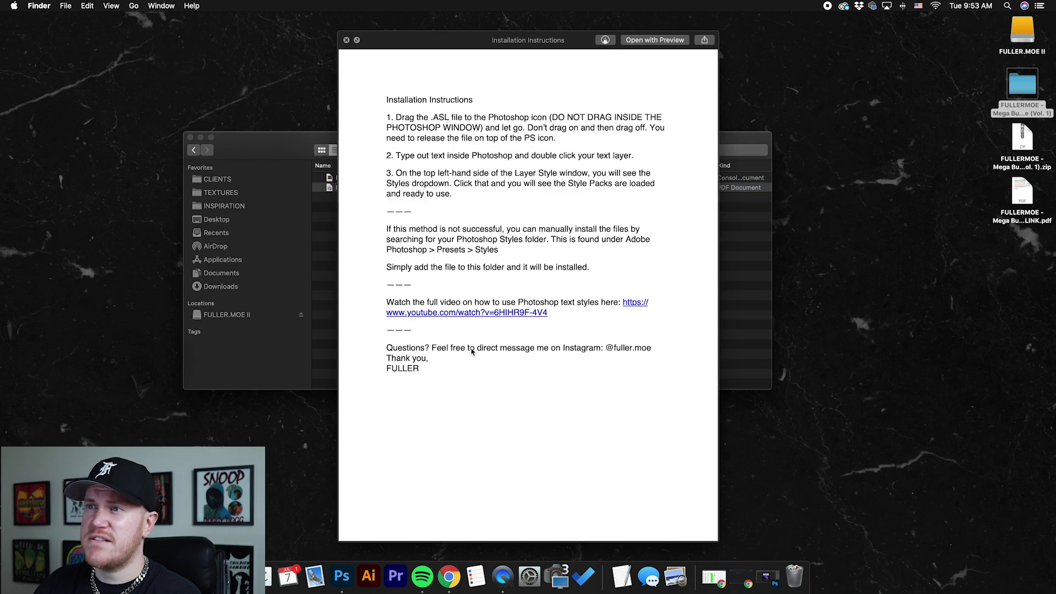
key("space")
left_click(402, 236)
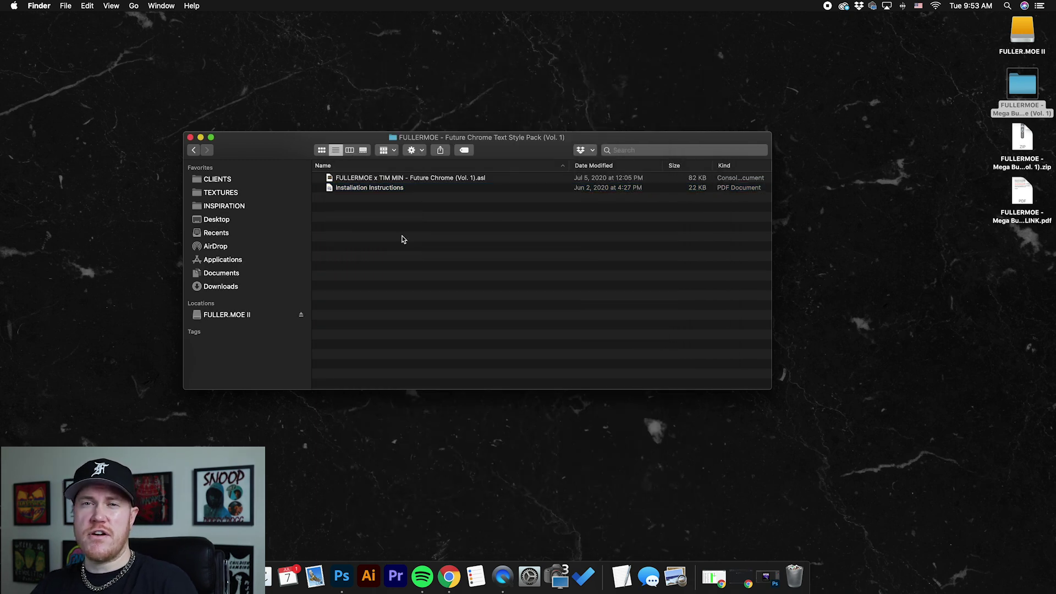
Step: Load the pack's Future Chrome (Vol. 1) .asl style file into Photoshop from its folder
left_click(444, 176)
left_click_drag(281, 149, 337, 146)
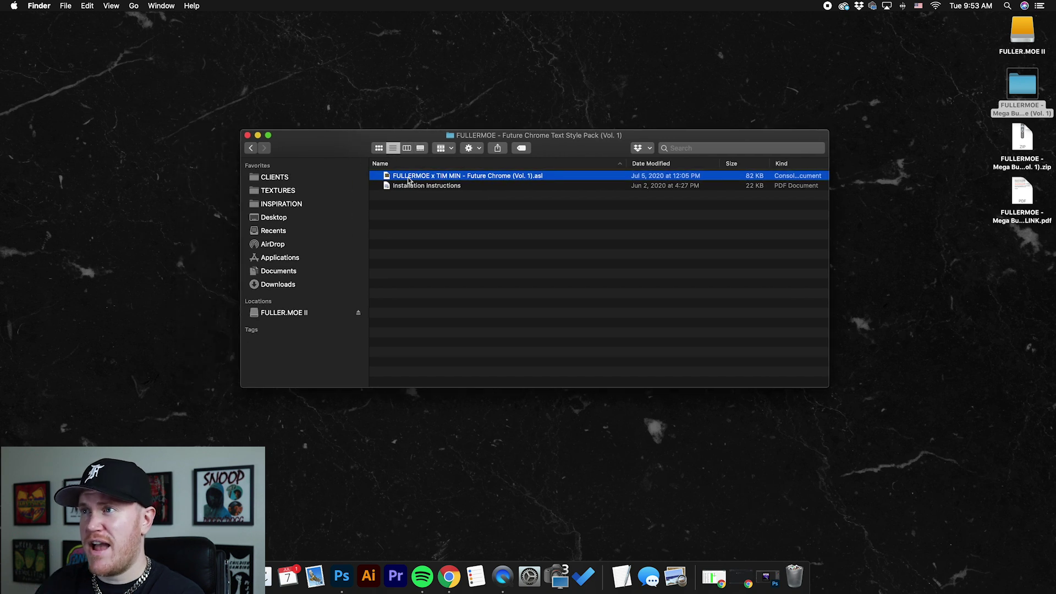
left_click_drag(418, 177, 341, 579)
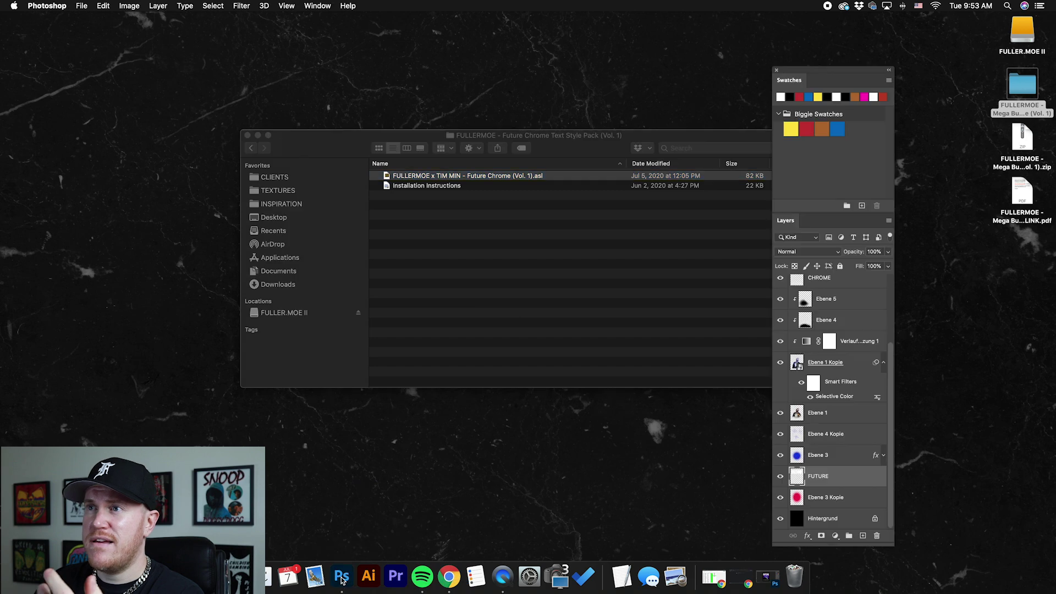
left_click(339, 151)
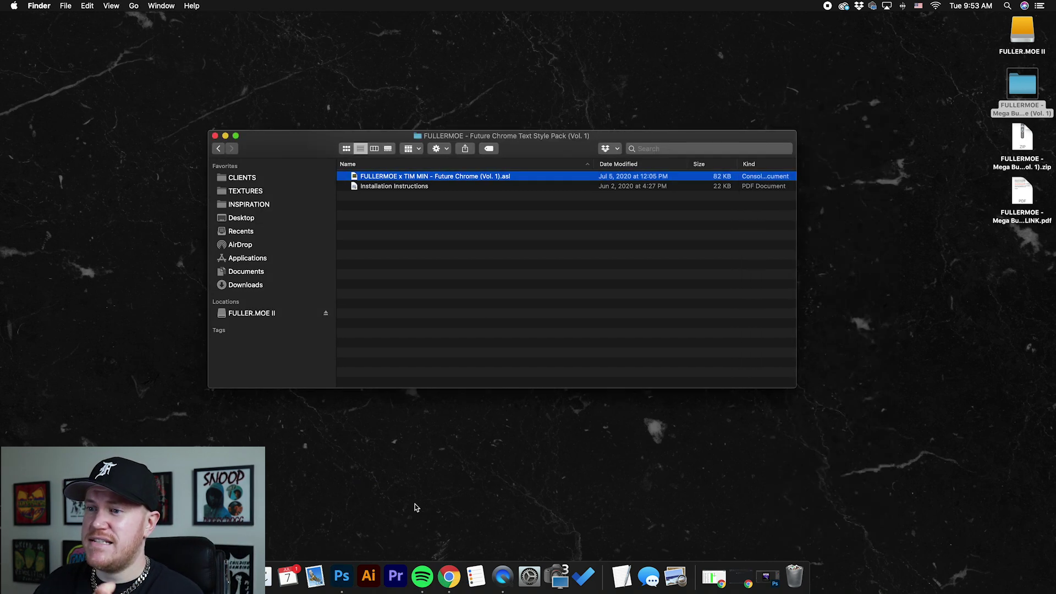
Step: Switch to Photoshop, open the FUTURE layer's Layer Style dialog and expand the Future Chrome styles group beside the artwork
left_click(345, 581)
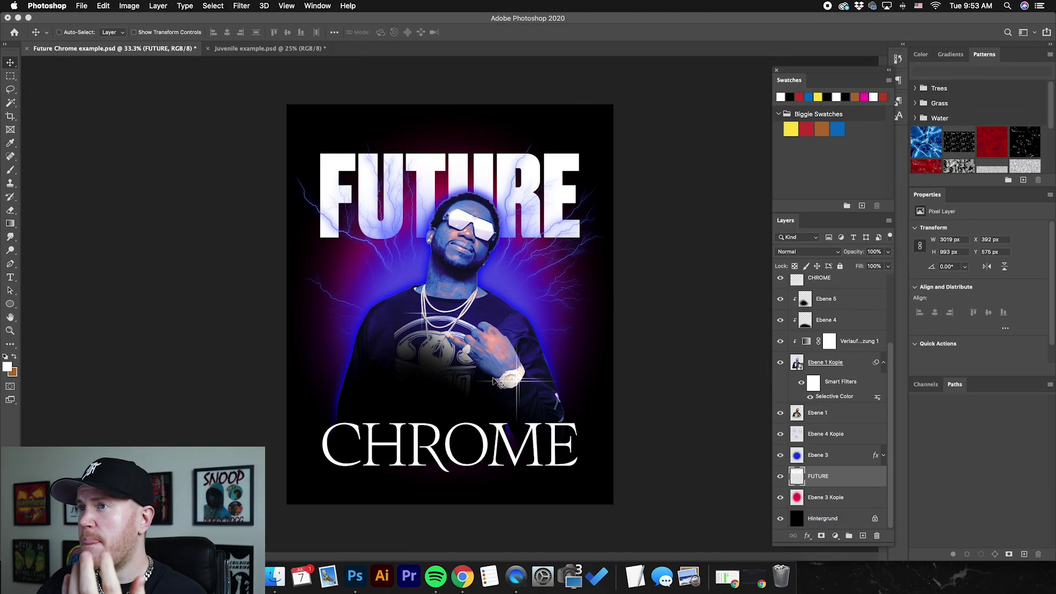
double_click(853, 483)
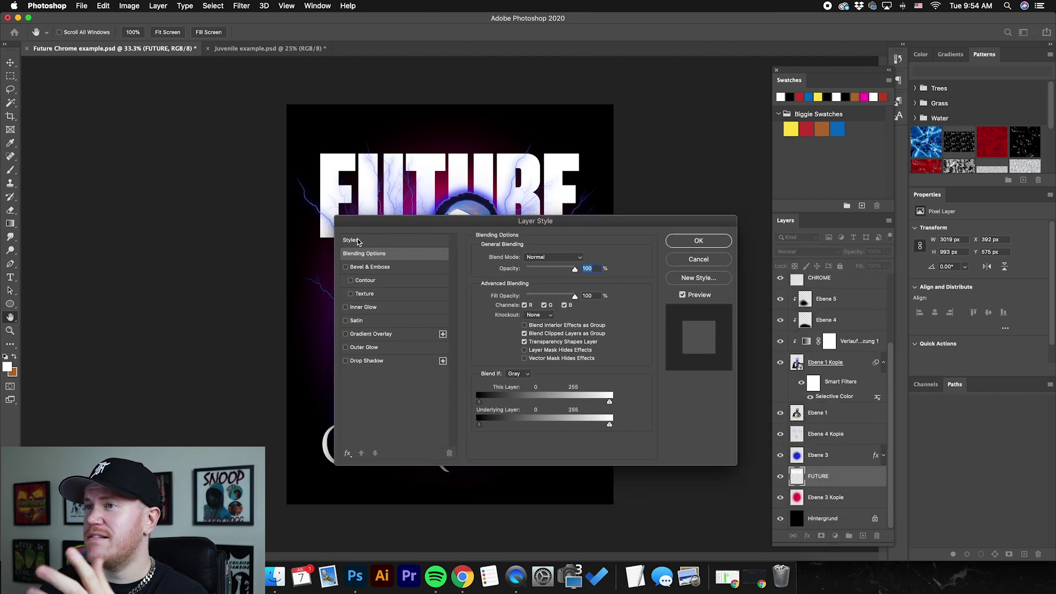
left_click(375, 239)
left_click(477, 261)
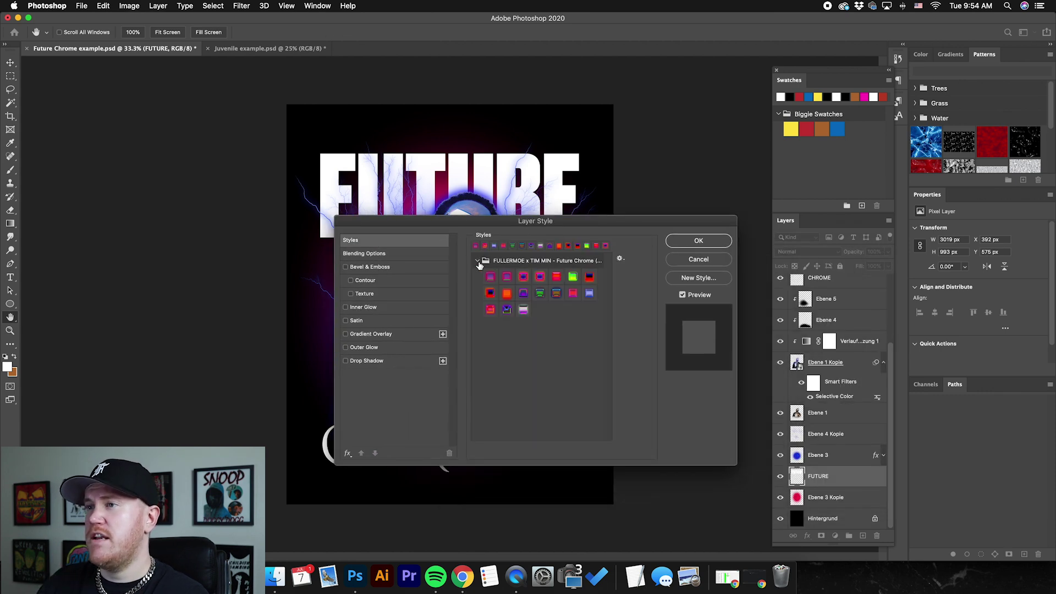
left_click_drag(516, 223, 681, 248)
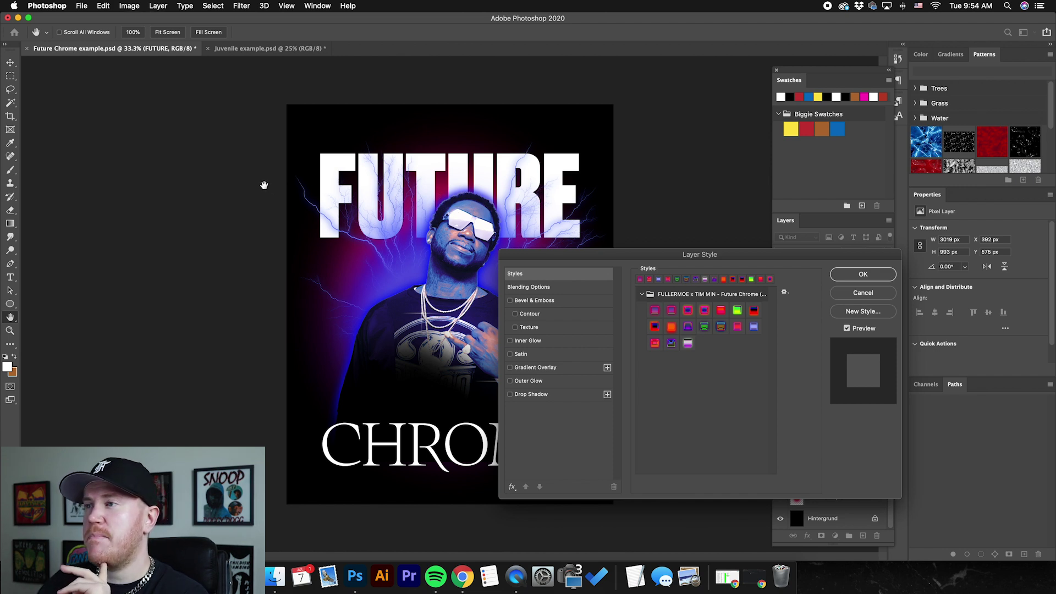
left_click_drag(656, 256, 668, 261)
Step: Try the first and second Future Chrome styles on the FUTURE text, keeping the artwork in view
left_click(667, 315)
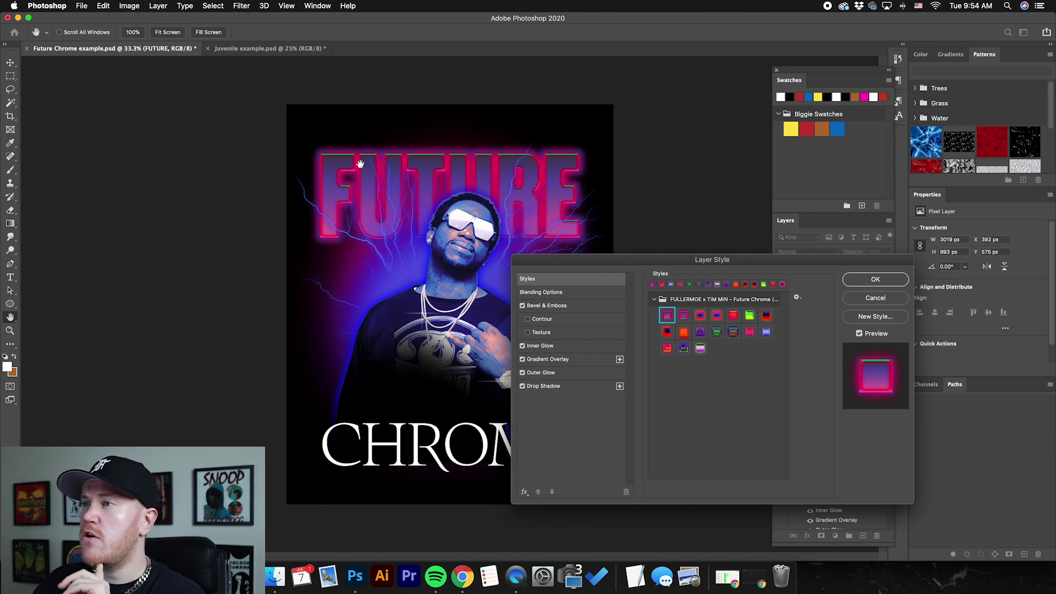
left_click_drag(647, 266, 644, 273)
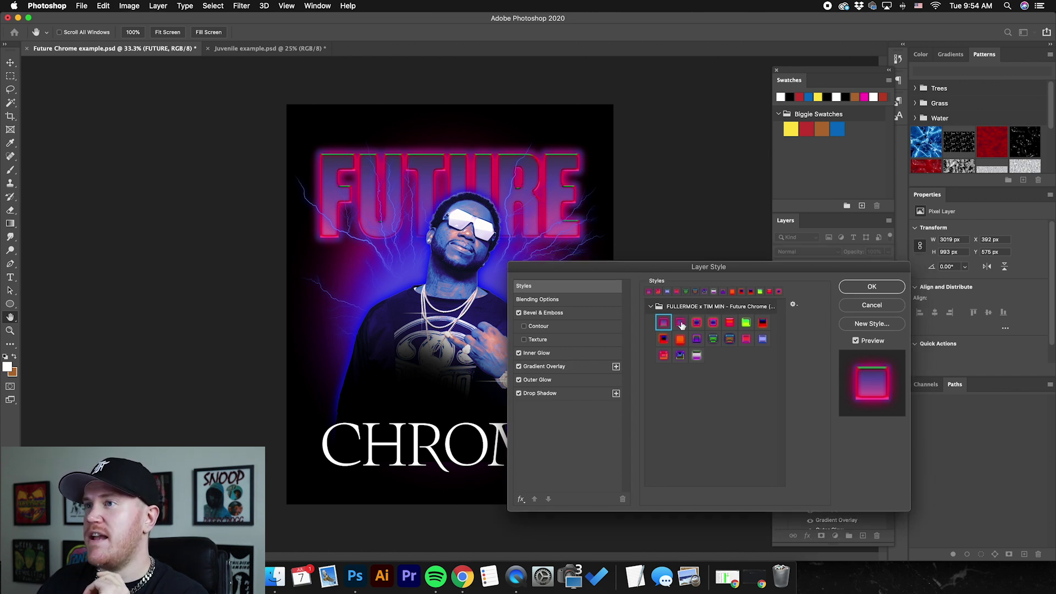
left_click(680, 322)
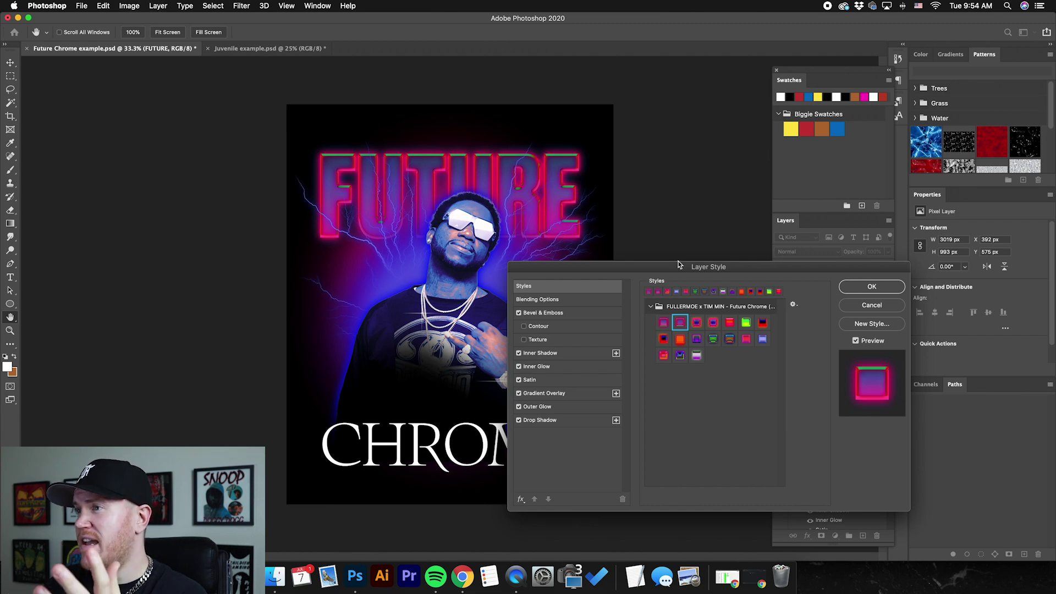
left_click_drag(680, 266, 664, 270)
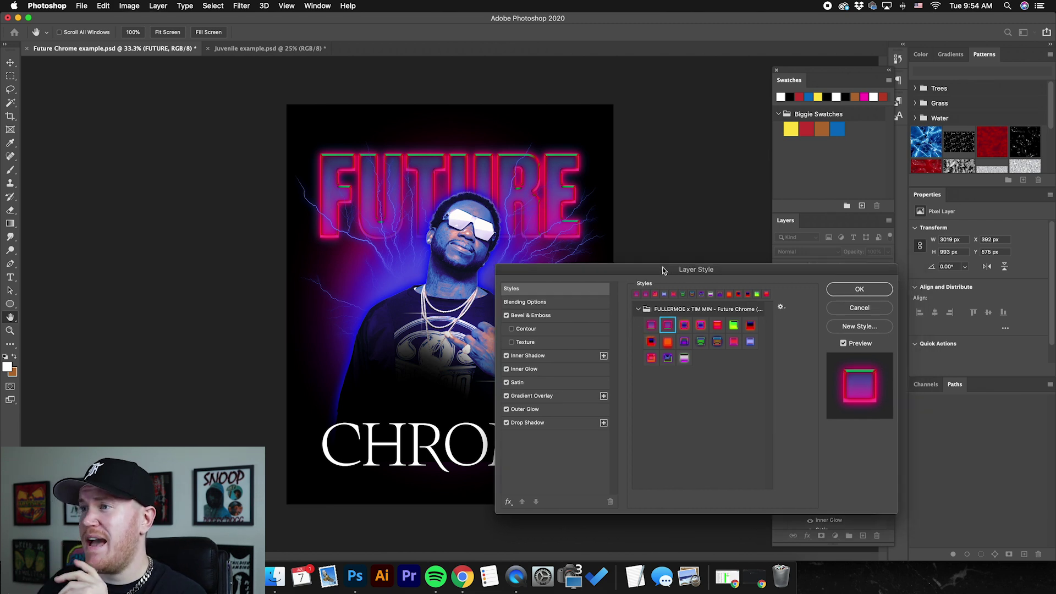
Step: Compare the third and fourth Future Chrome styles, with blue fills and red outlines, on the FUTURE text
left_click(684, 325)
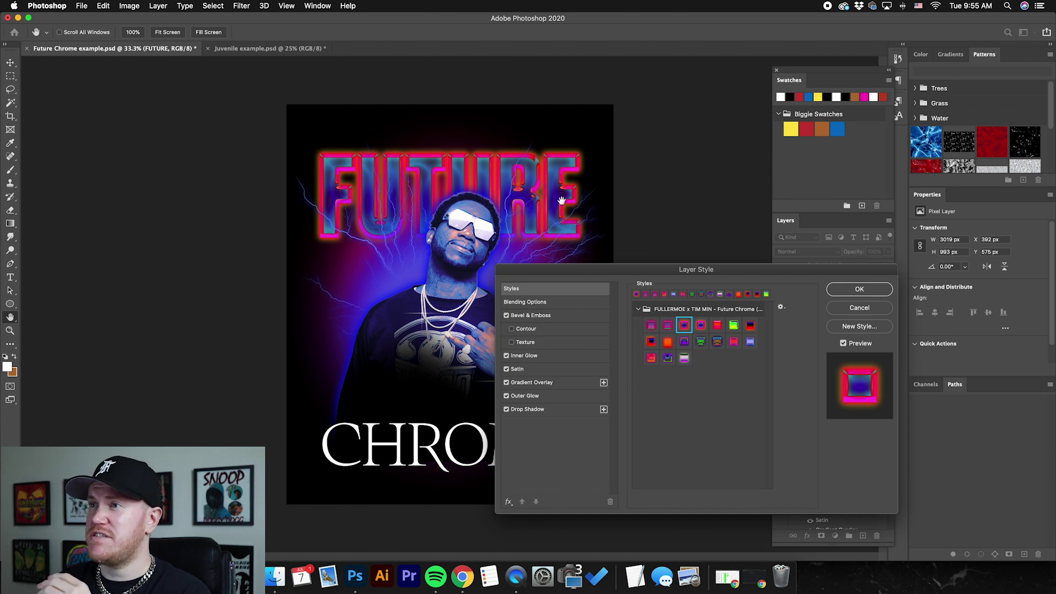
left_click(700, 324)
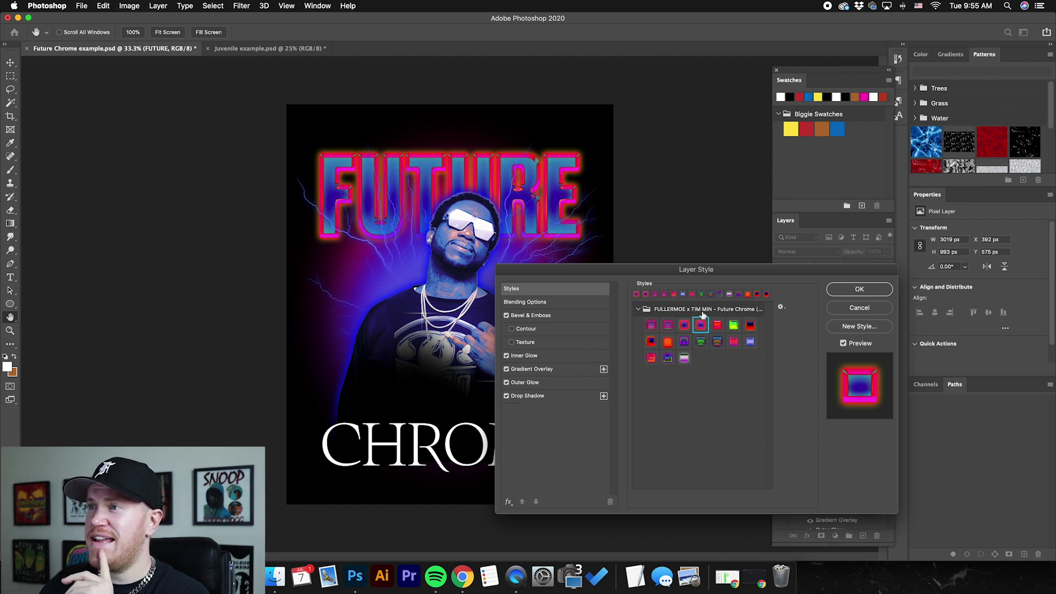
left_click(686, 325)
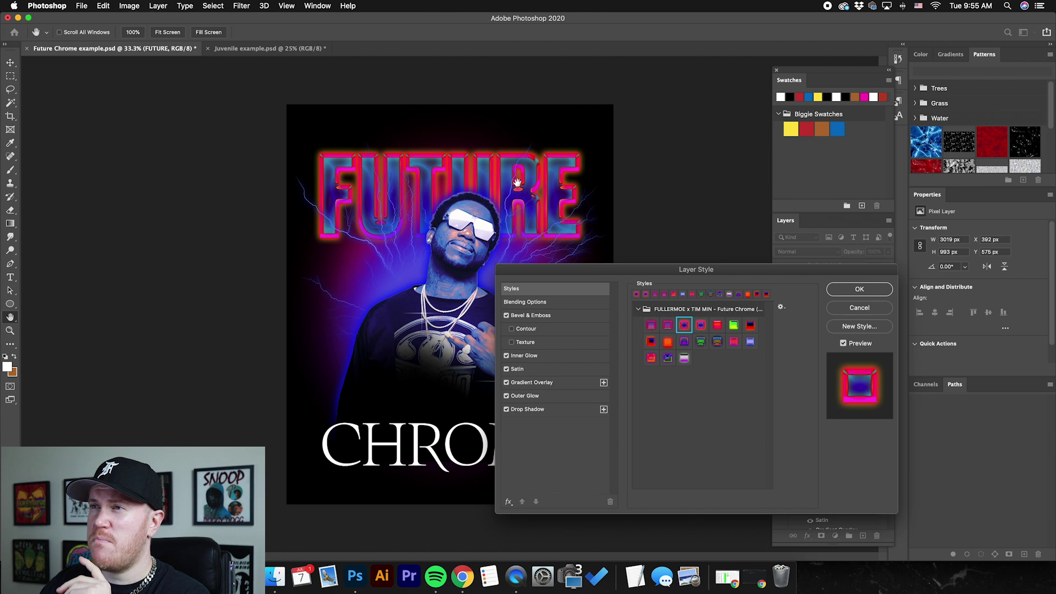
left_click(698, 325)
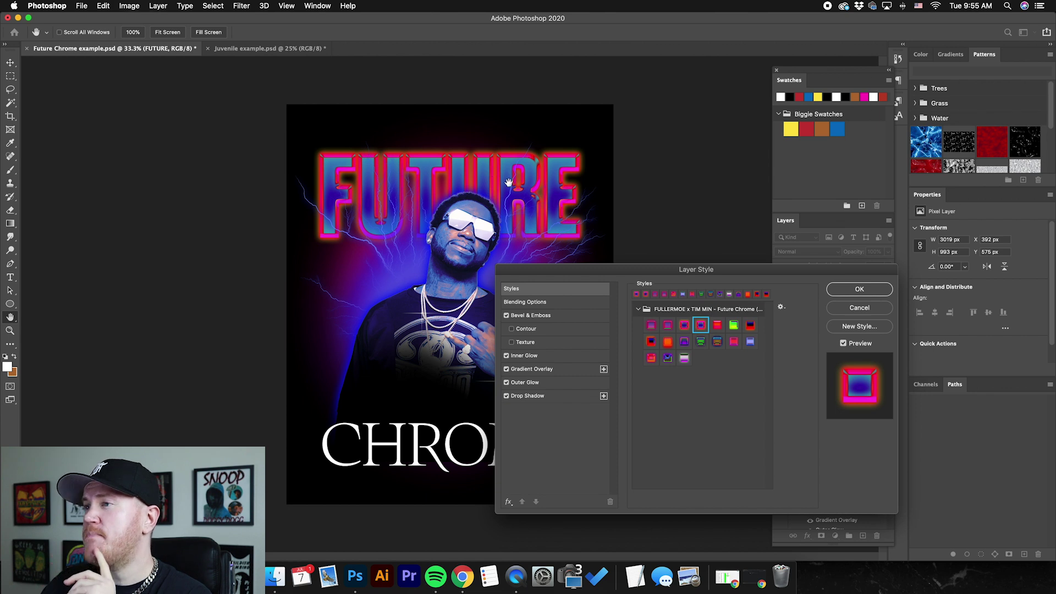
Step: Try the fifth, red-orange style on the FUTURE text and replace it with the sixth, neon green one
left_click(717, 325)
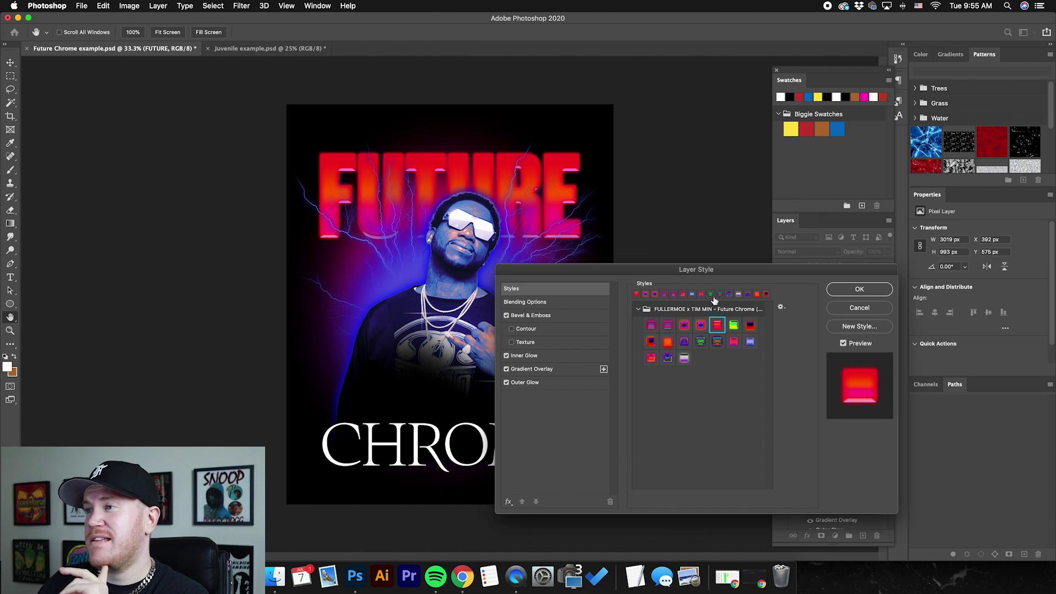
left_click(736, 327)
left_click_drag(724, 270, 709, 273)
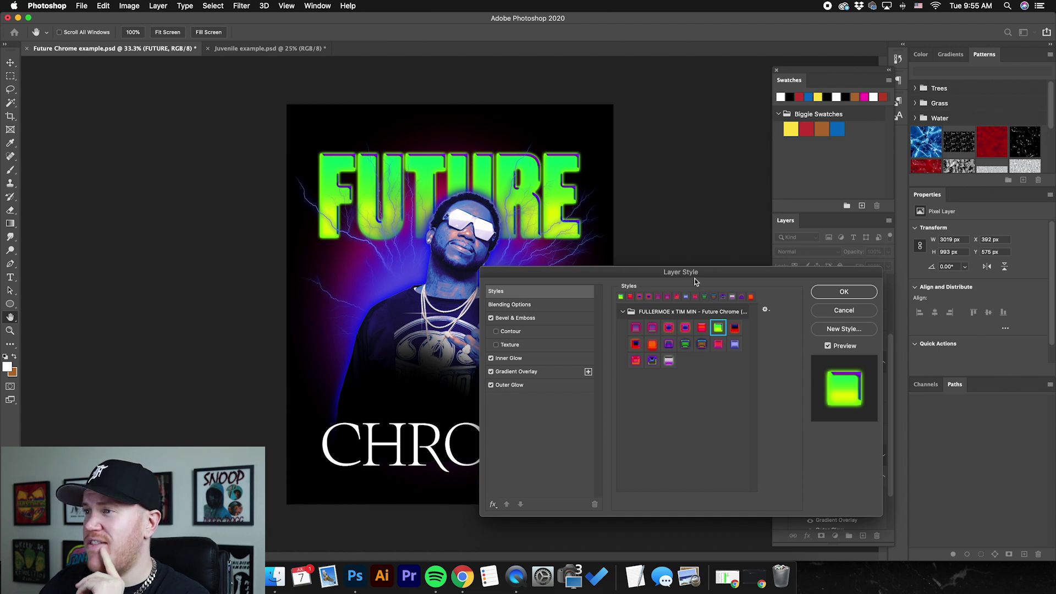
Step: Try the seventh, eighth and ninth Future Chrome styles, from blue with red glow to solid orange, on the FUTURE text
left_click(736, 328)
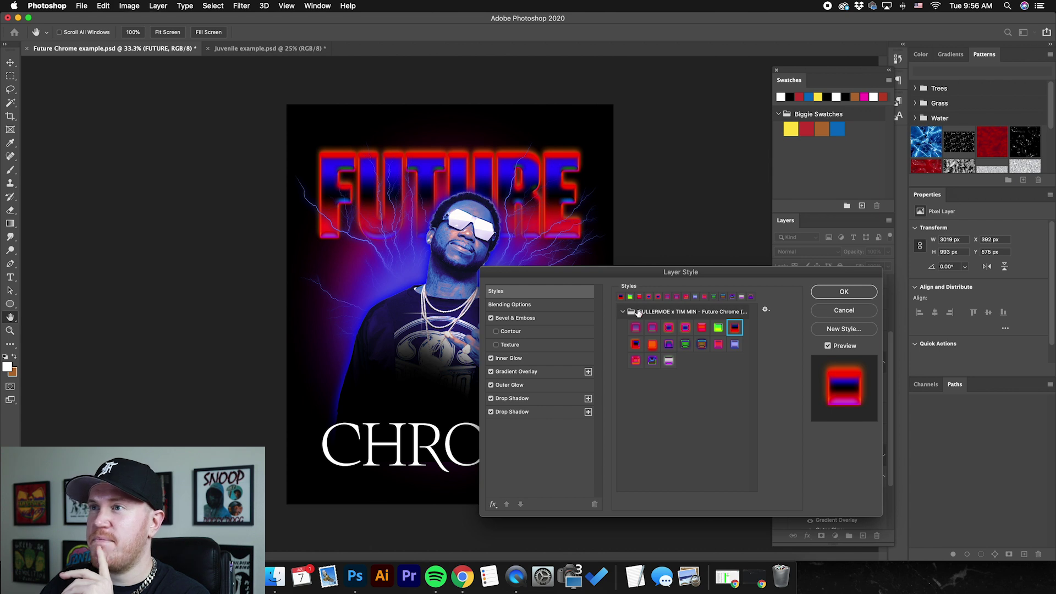
left_click(636, 344)
left_click_drag(576, 278, 576, 279)
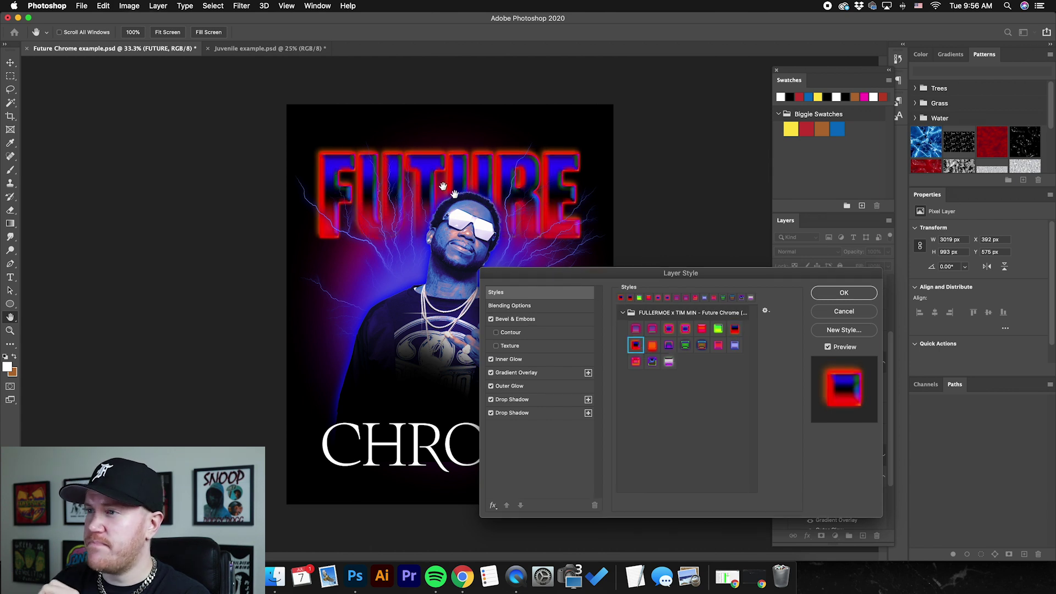
left_click(651, 345)
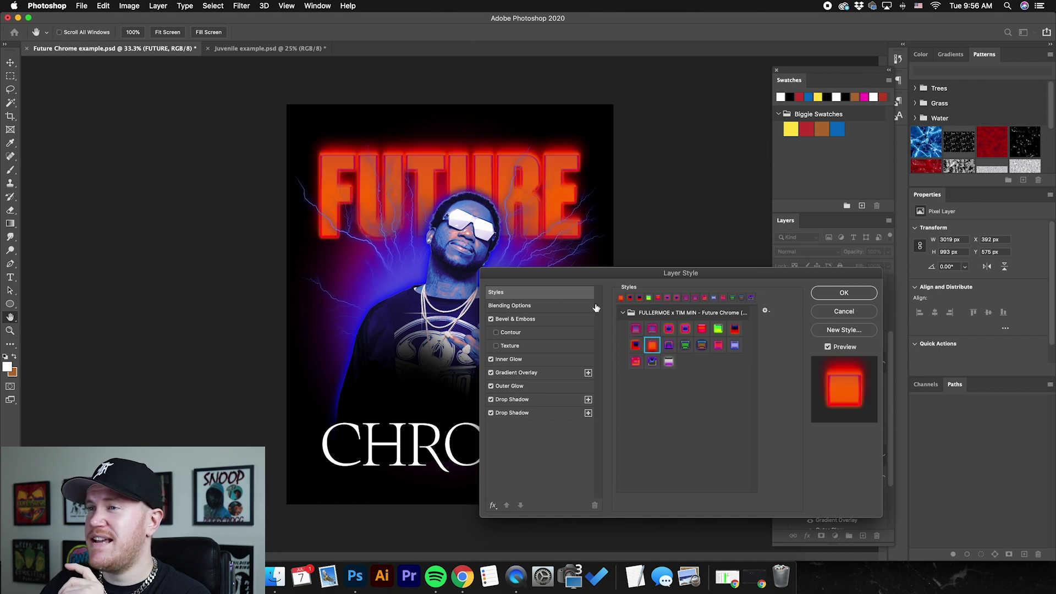
left_click_drag(529, 273, 532, 279)
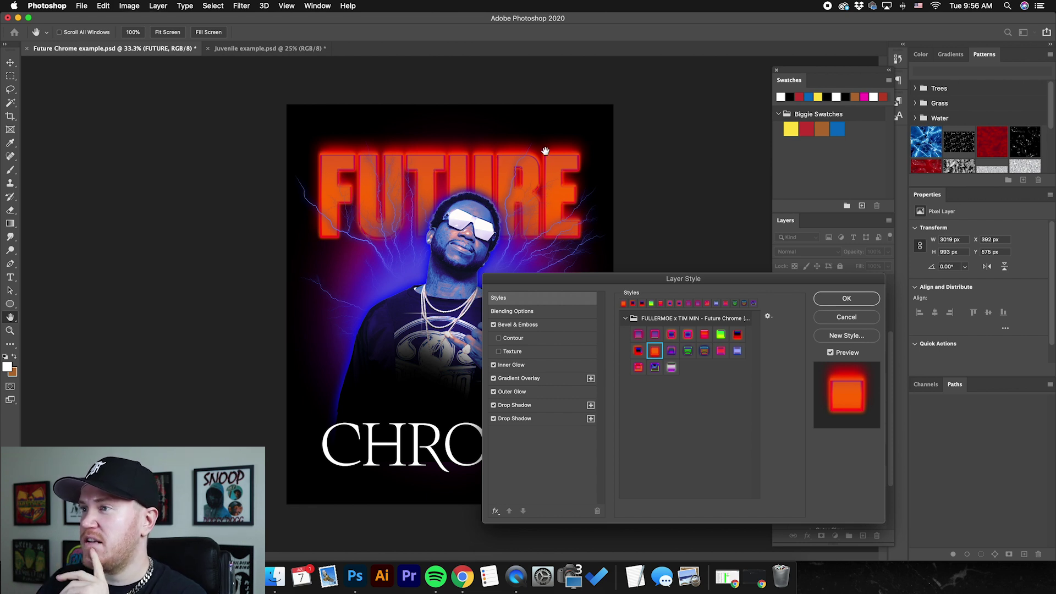
Step: Apply the tenth, teal-to-purple Future Chrome style to the FUTURE text, inspecting the lettering up close before accepting it
left_click(671, 350)
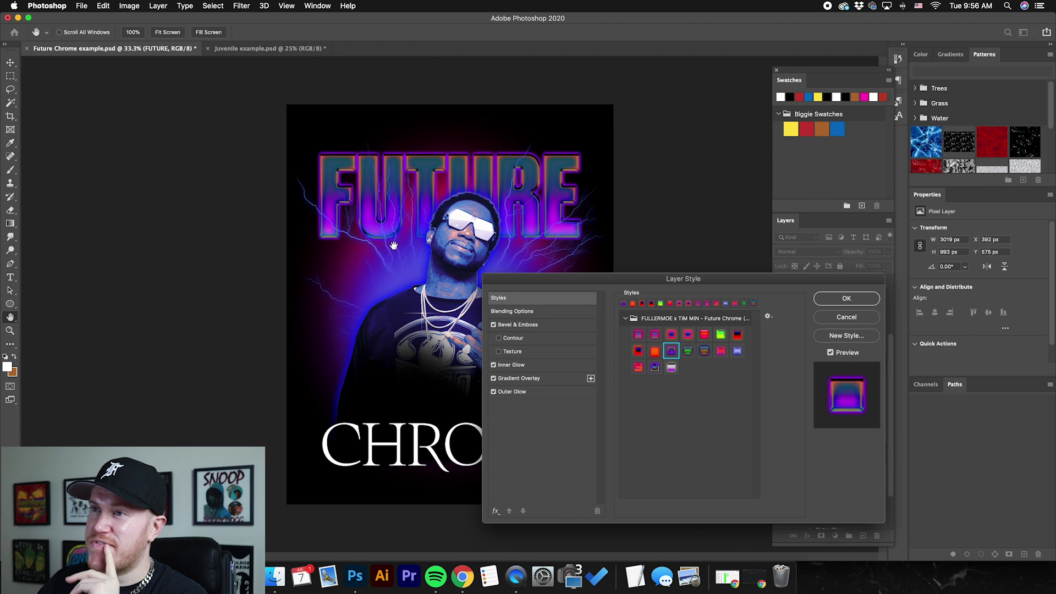
left_click(432, 250, "super")
left_click(432, 251, "super")
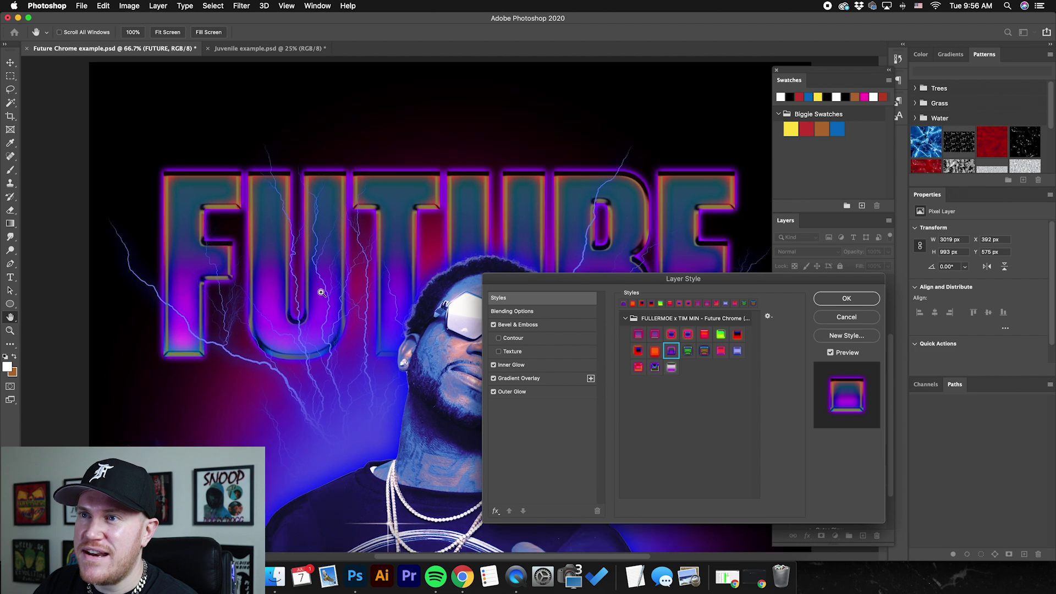
left_click(291, 238, "super")
scroll(215, 264, "left", 3)
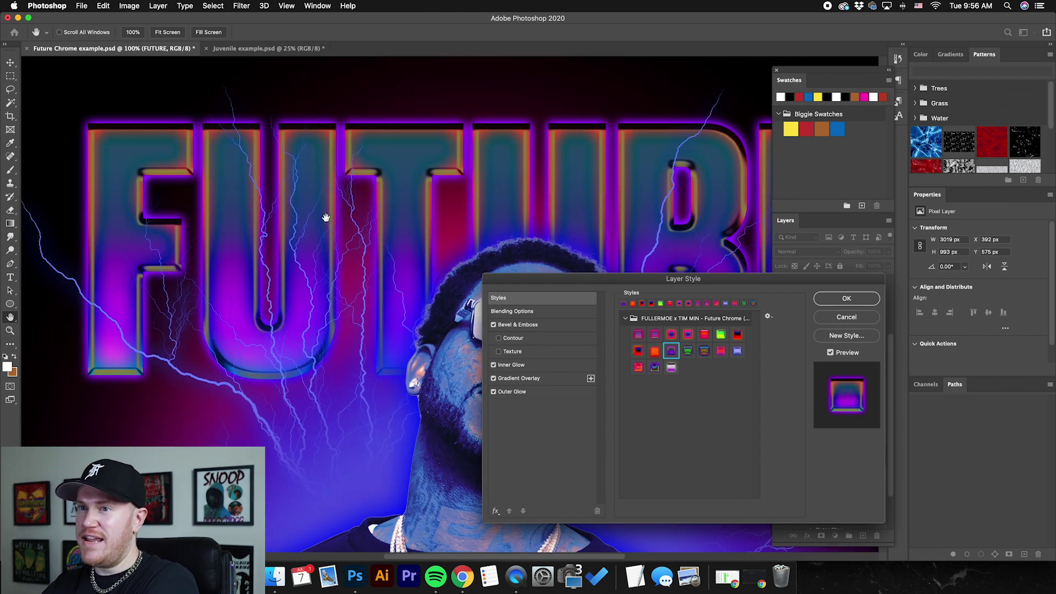
key("super+0")
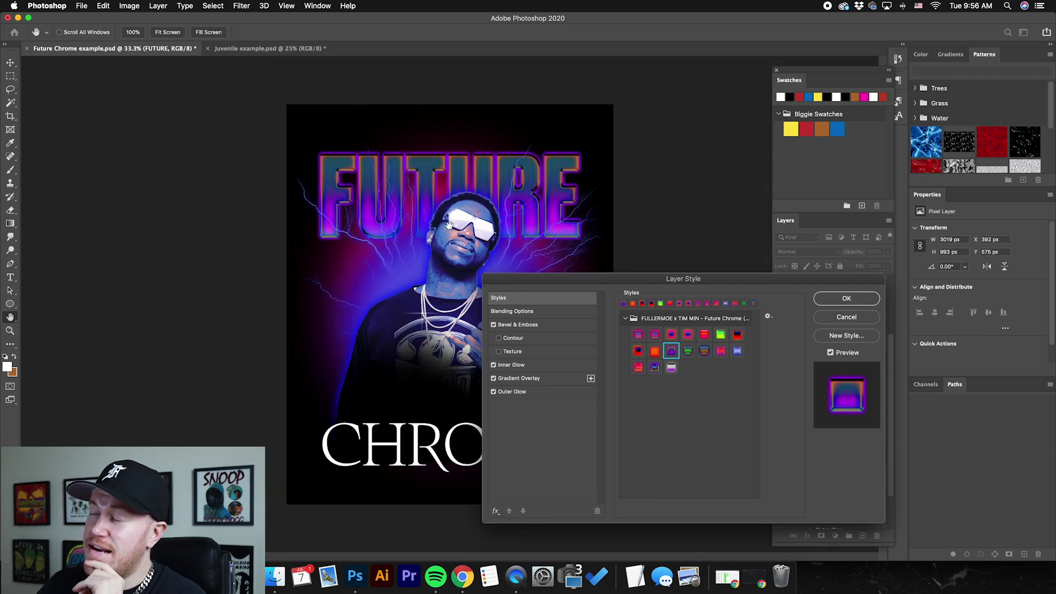
mouse_move(563, 273)
left_mouse_down()
mouse_move(525, 265)
mouse_move(554, 261)
left_mouse_up()
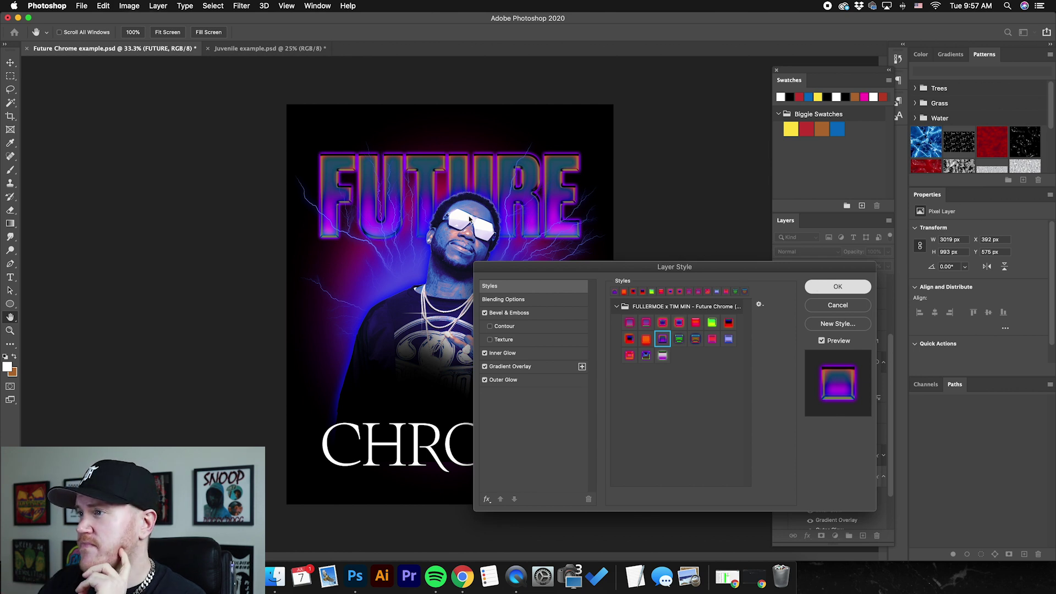
key("Return")
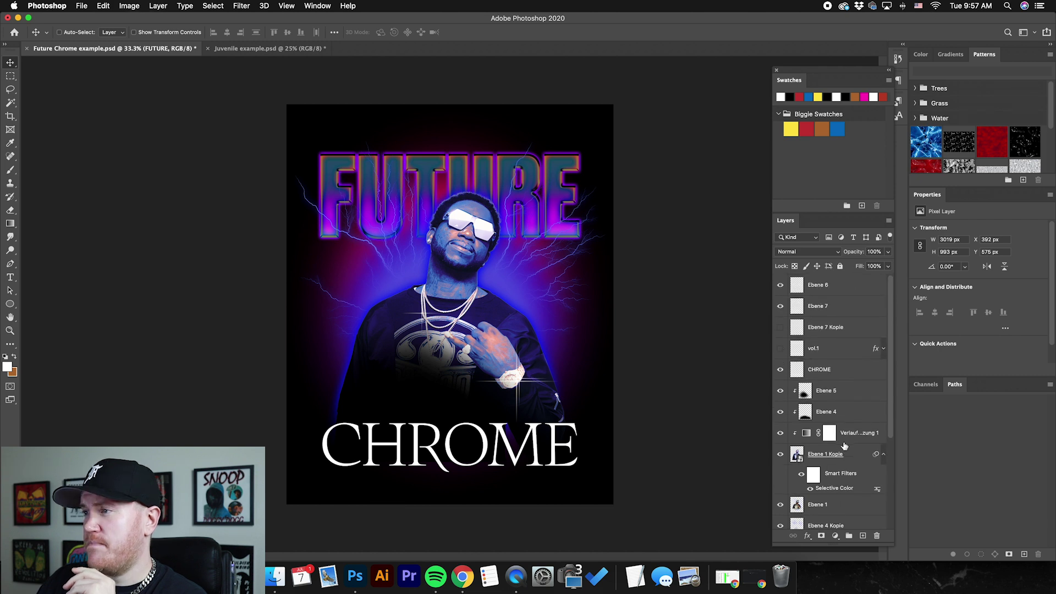
Step: Open the CHROME layer's Layer Style dialog and expand the Future Chrome styles group, keeping the poster text in view
left_click(850, 370)
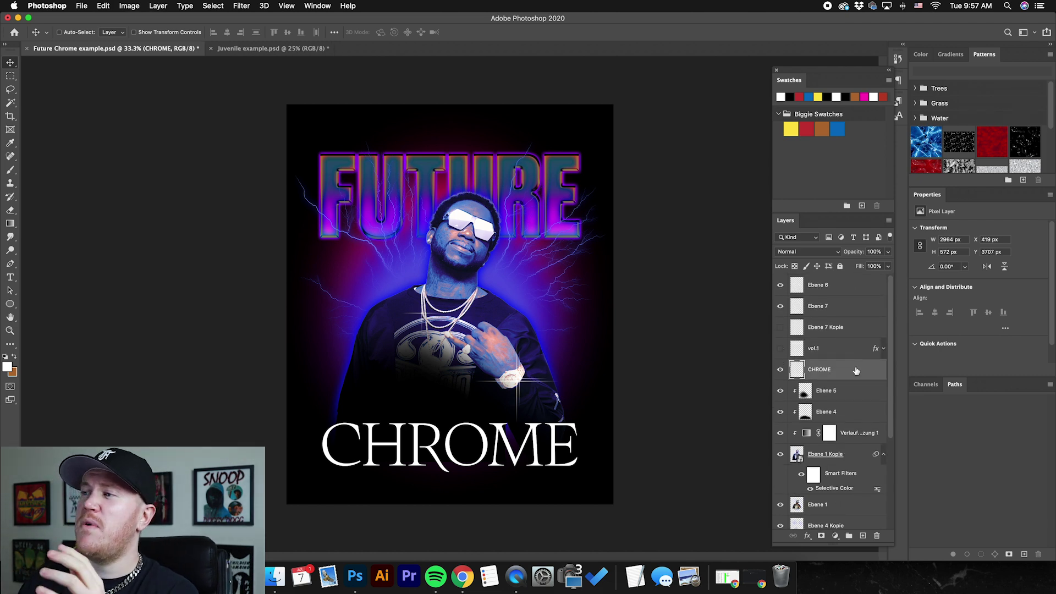
double_click(857, 369)
left_click_drag(557, 270, 630, 267)
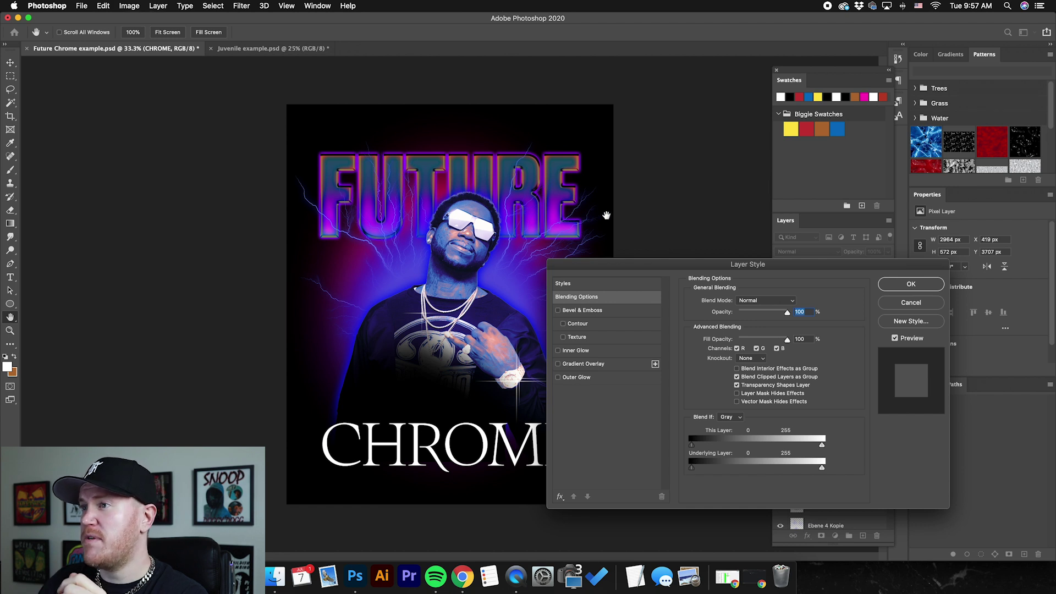
left_click(602, 285)
left_click_drag(623, 267, 645, 278)
left_click(713, 315)
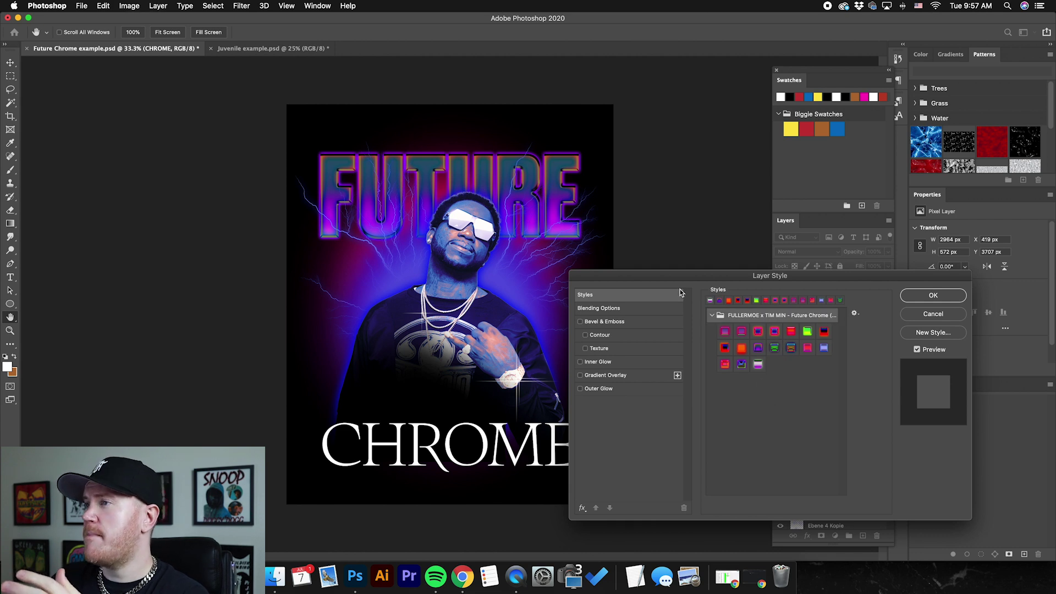
left_click_drag(680, 276, 715, 261)
Step: Try the seventeenth and sixteenth Future Chrome styles on the CHROME text, examining the sixteenth's purple-outlined lettering up close
left_click(793, 349)
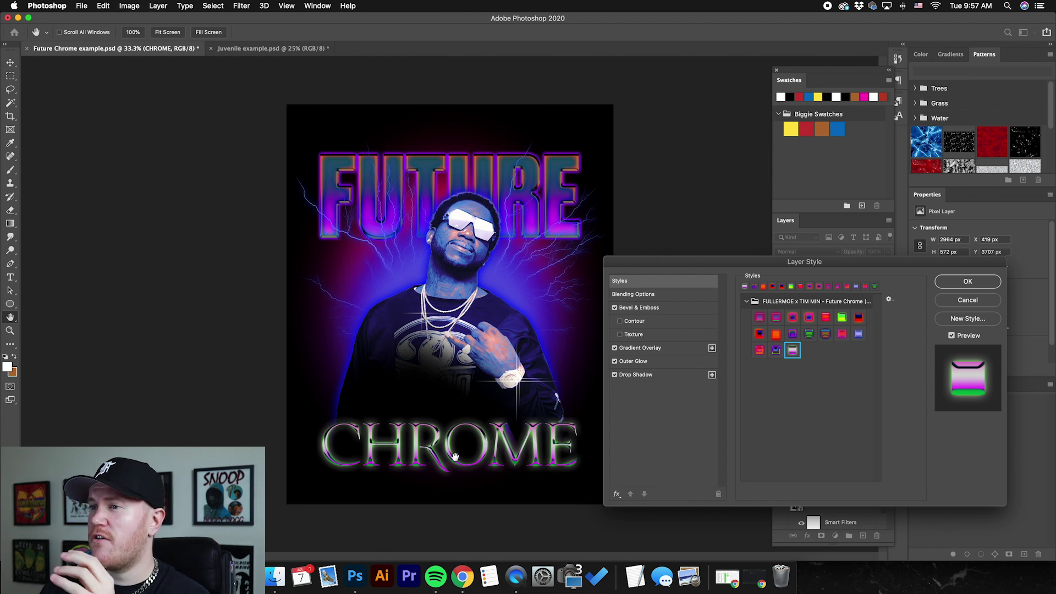
left_click(776, 351)
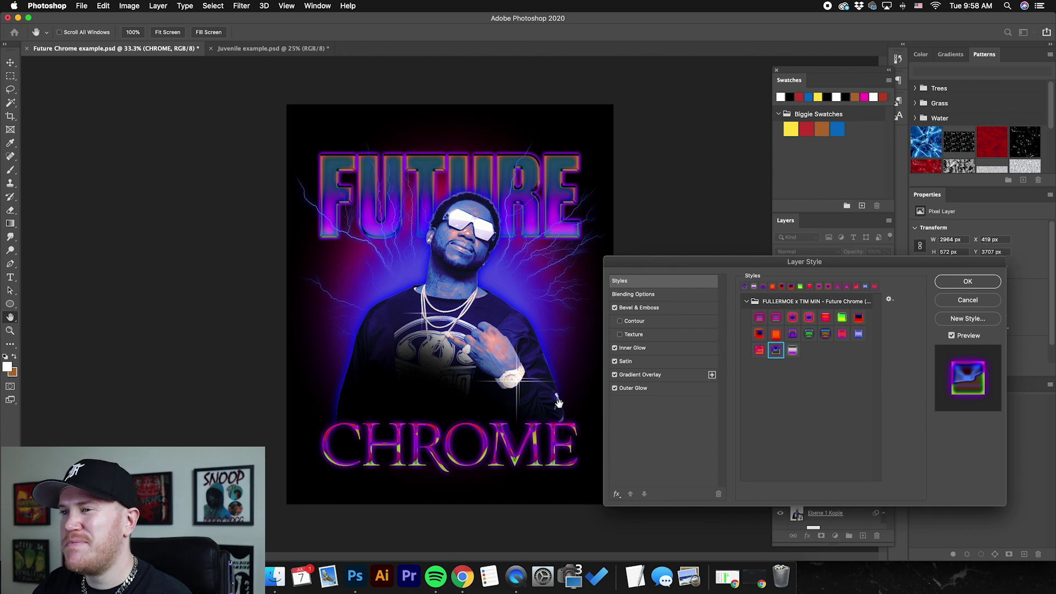
key("super+plus")
scroll(497, 403, "down", 8)
scroll(500, 403, "right", 3)
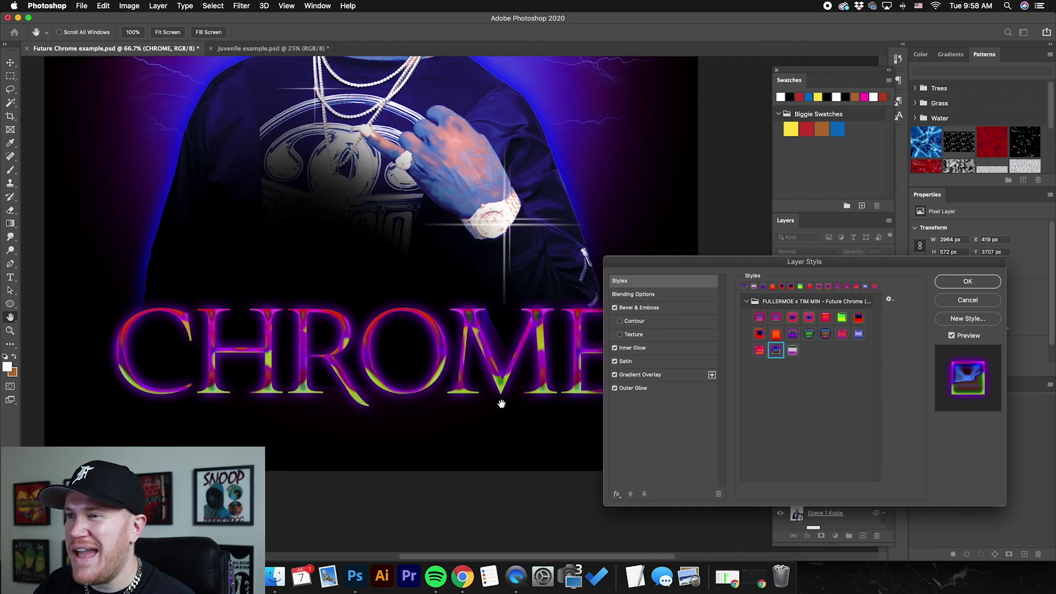
key("super+plus")
key("super+minus")
key("super+minus")
key("super+minus")
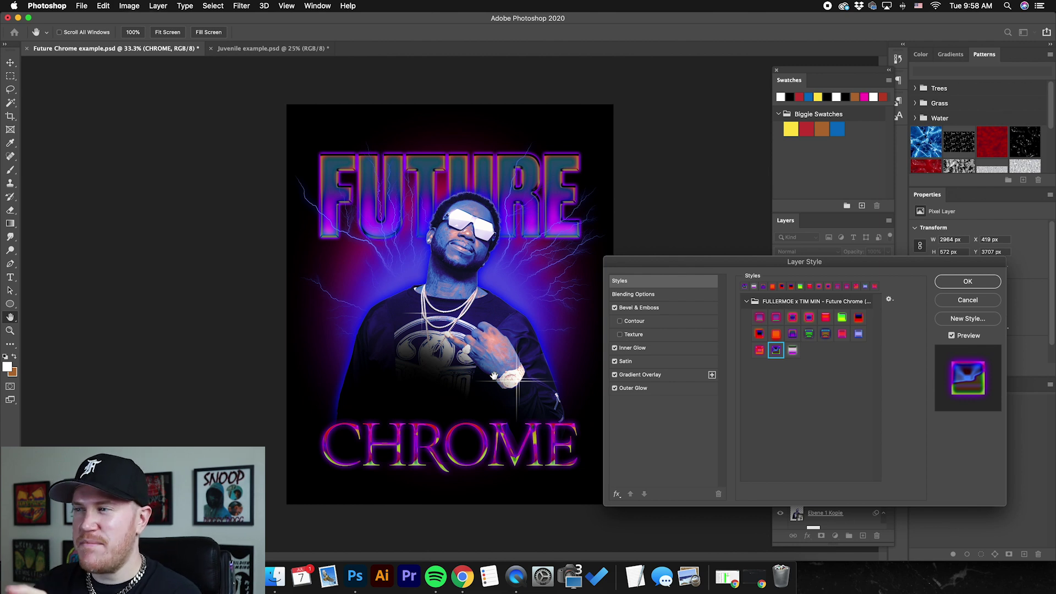
Step: Compare the fifteenth, pink-orange style and the fourteenth, light blue style on the CHROME text
left_click(759, 350)
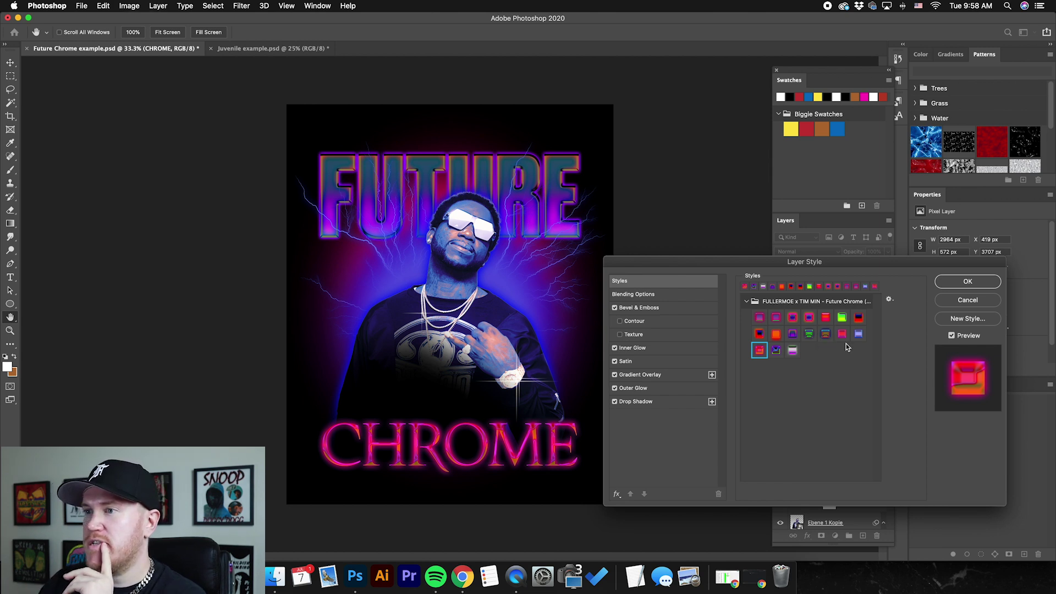
left_click_drag(816, 261, 822, 259)
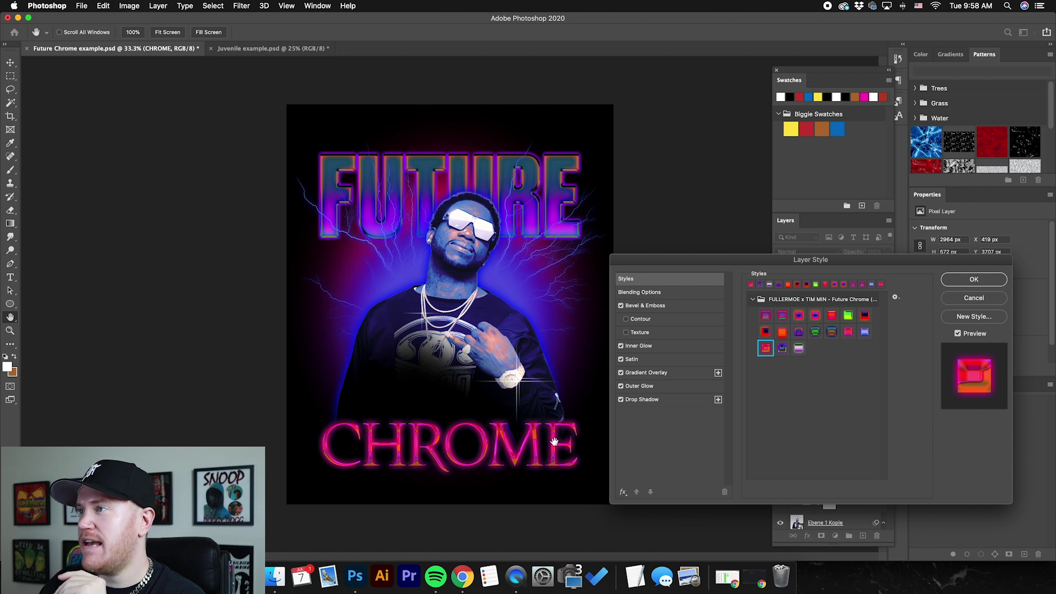
left_click(865, 332)
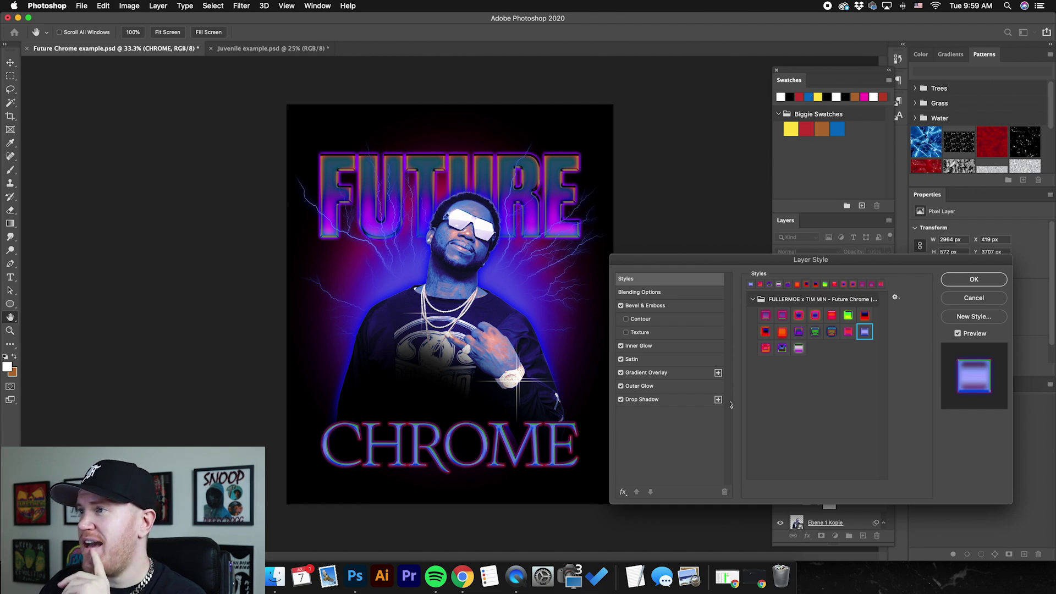
Step: Try the thirteenth, pink-magenta Future Chrome style on the CHROME text and examine its bevel and glow up close
left_click(848, 332)
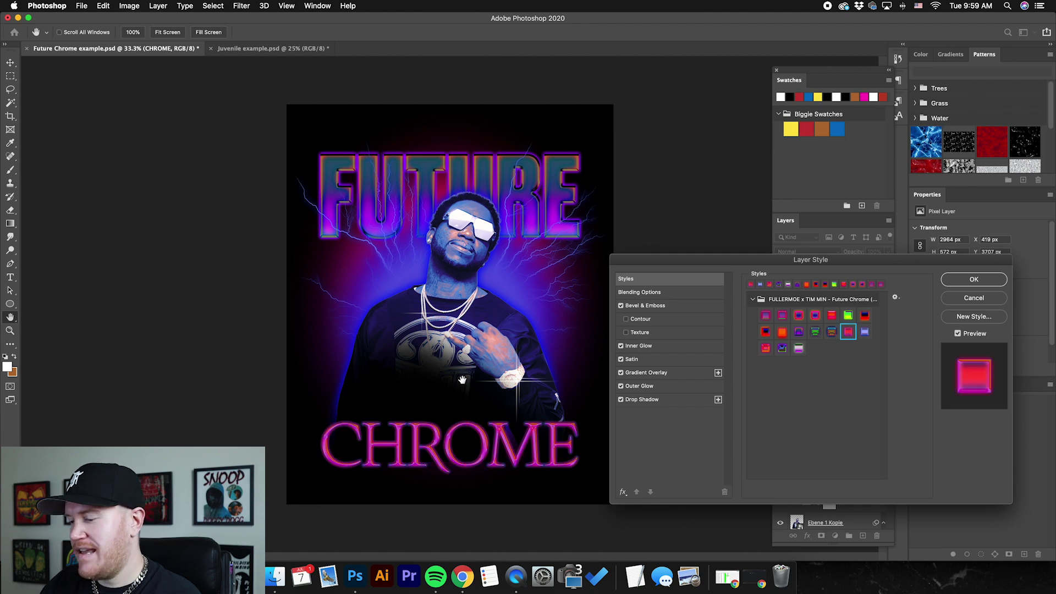
left_click_drag(446, 430, 405, 396)
key("super+plus")
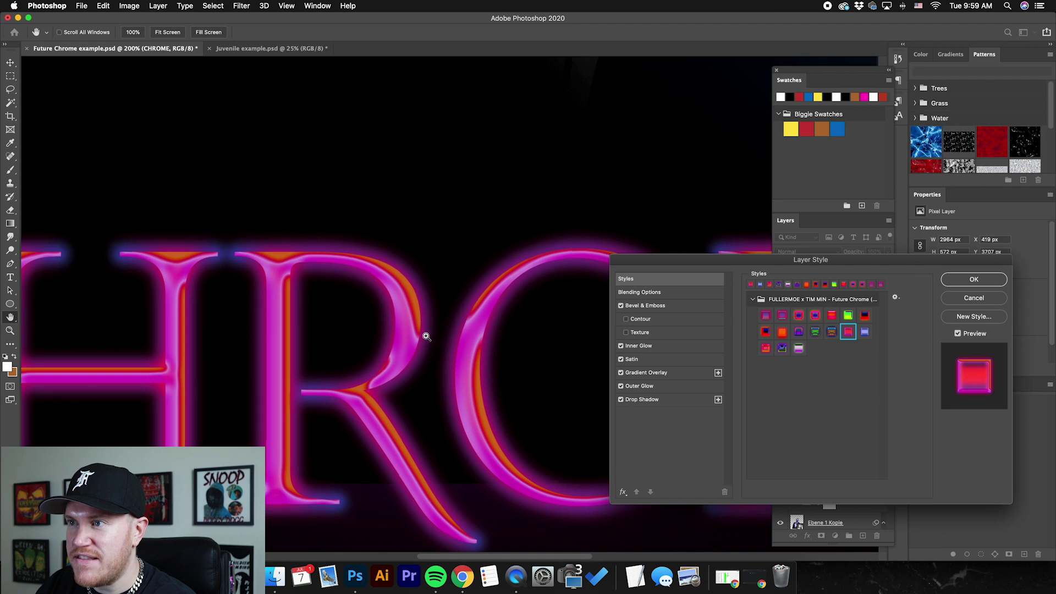
key("super+minus")
scroll(459, 363, "right", 5)
key("super+minus")
key("super+minus")
key("super+minus")
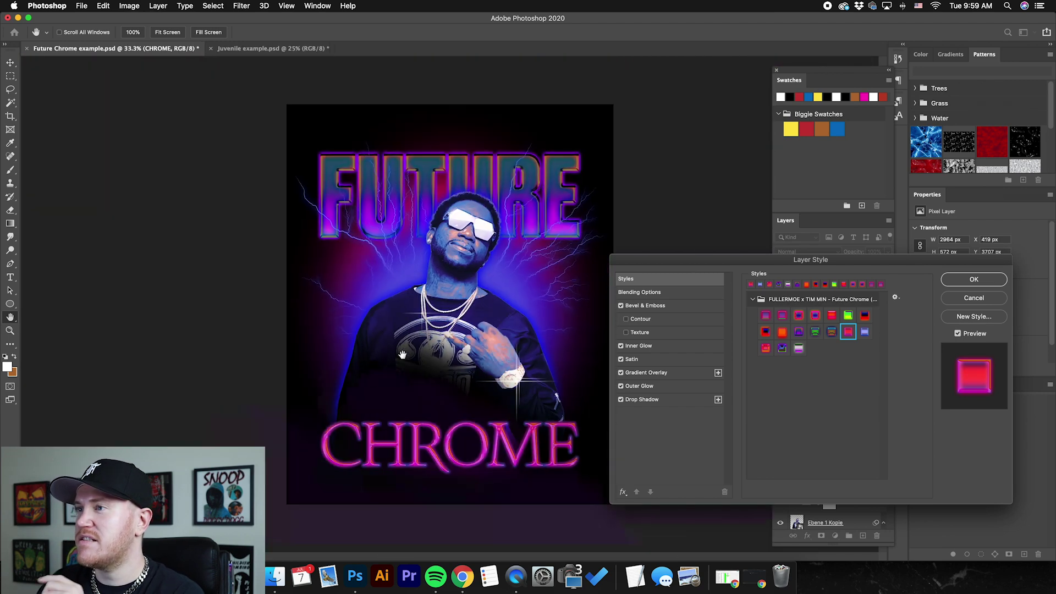
Step: Try the twelfth Future Chrome style on the CHROME text, then apply the eleventh, green-and-purple one instead
left_click(832, 332)
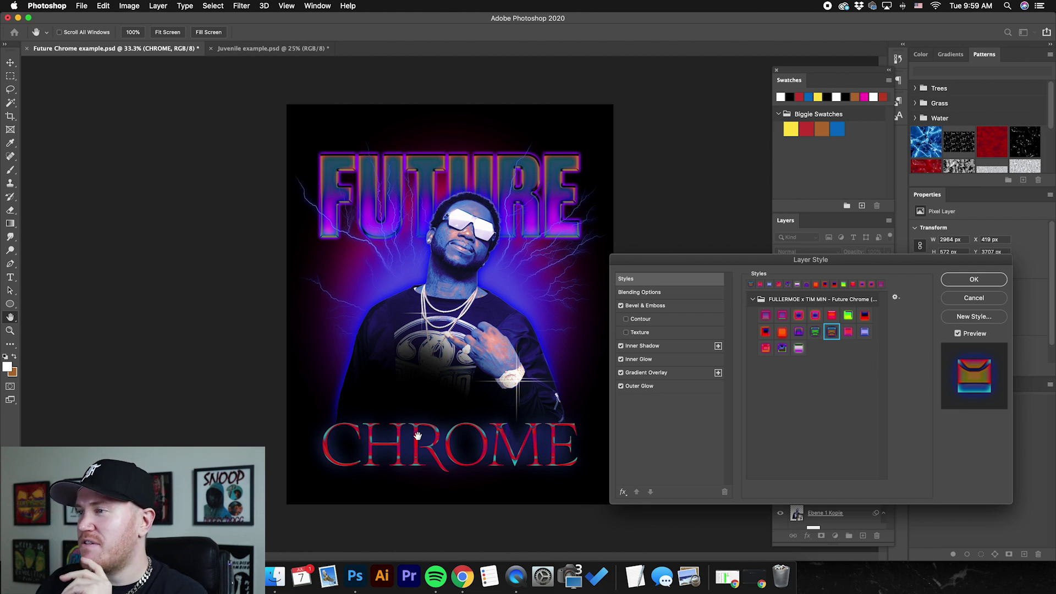
left_click(815, 333)
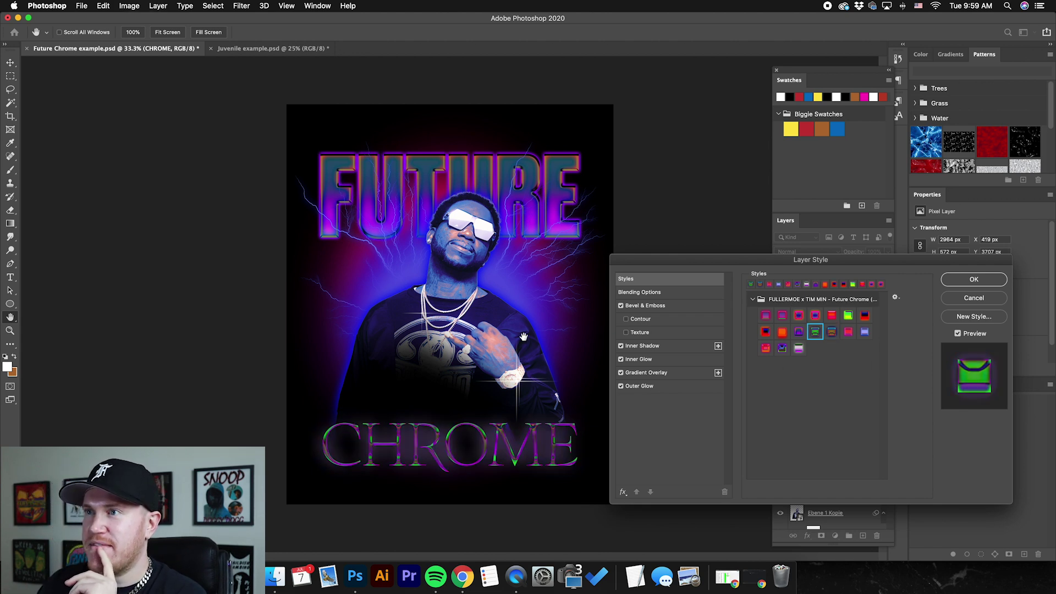
left_click(953, 283)
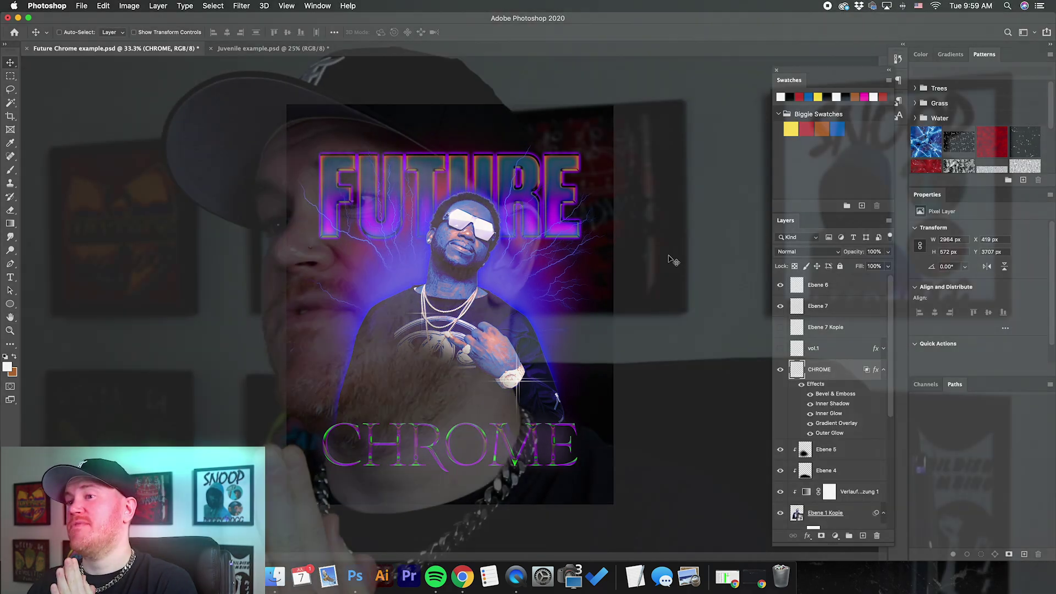